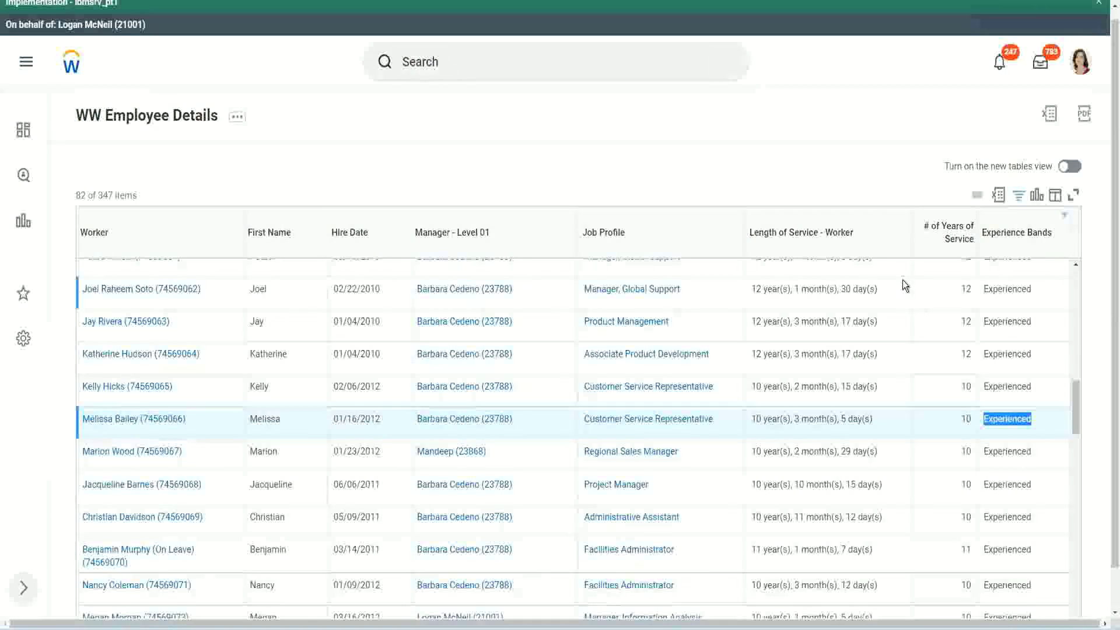
Step: Compare the Manager, Global Support row's 12-year service length with its Experienced band and years count
{"action": "double_click", "coordinate": [1002, 287]}
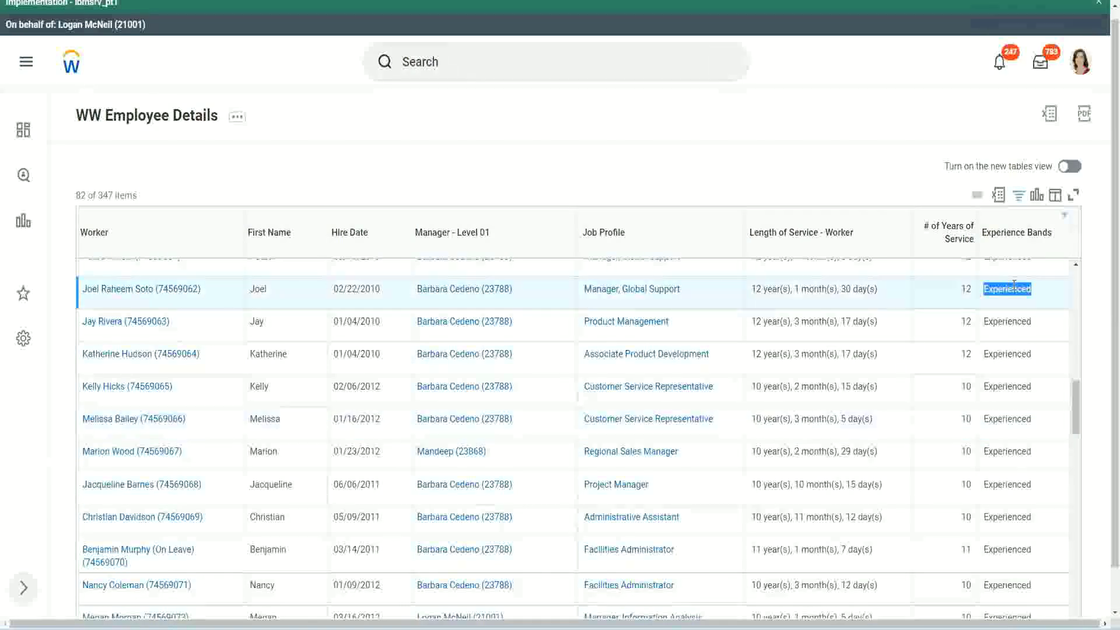
{"action": "left_click", "coordinate": [991, 283]}
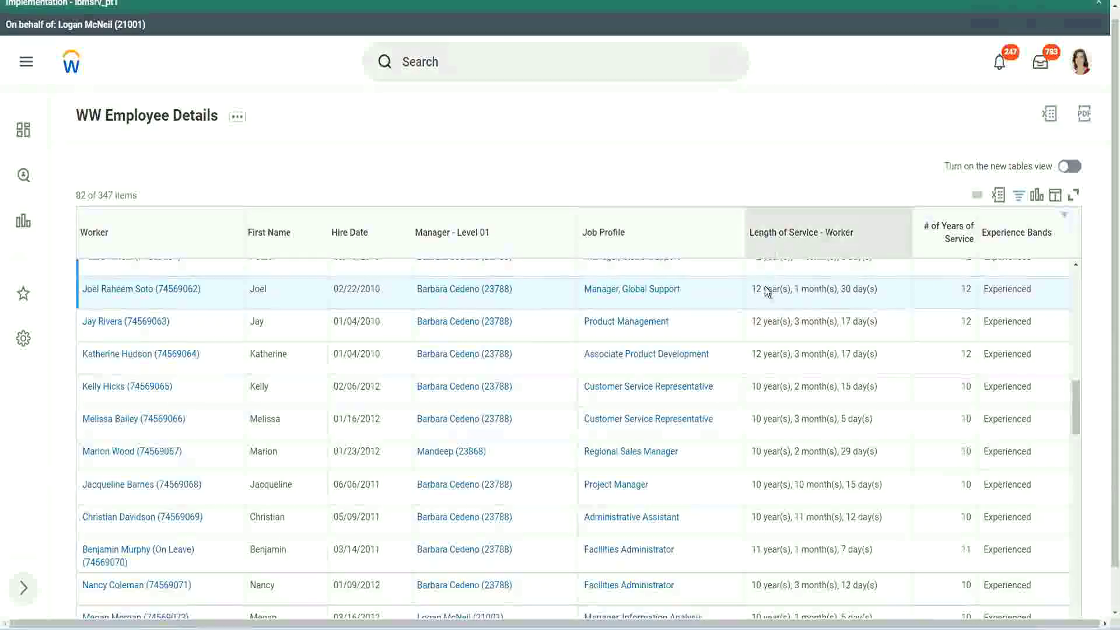
{"action": "left_click_drag", "start_coordinate": [756, 290], "coordinate": [751, 293]}
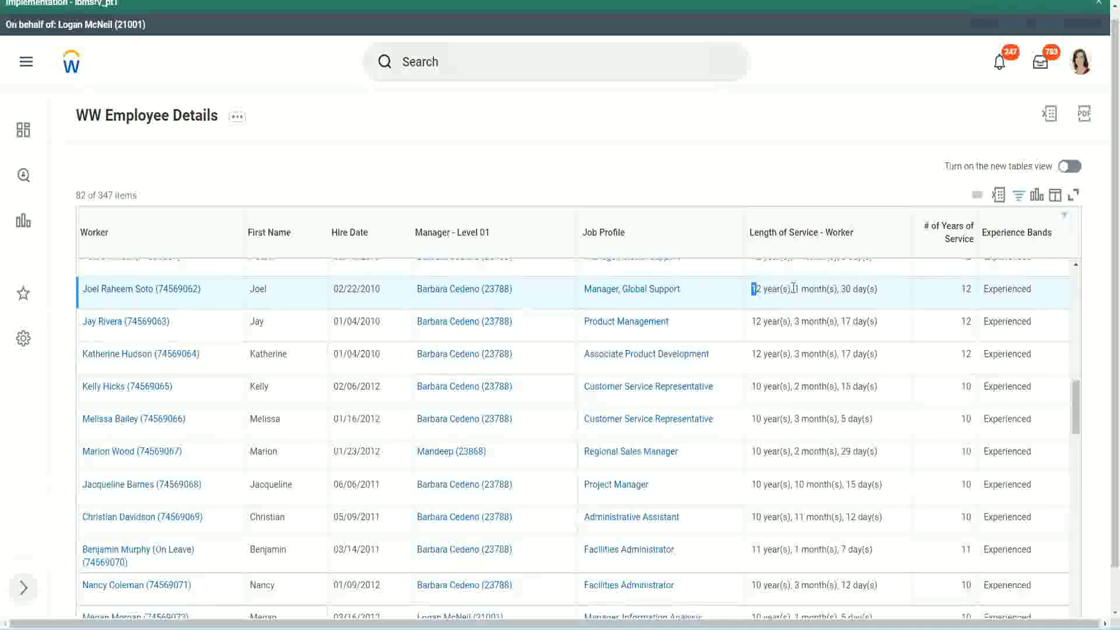
{"action": "left_click", "coordinate": [758, 289]}
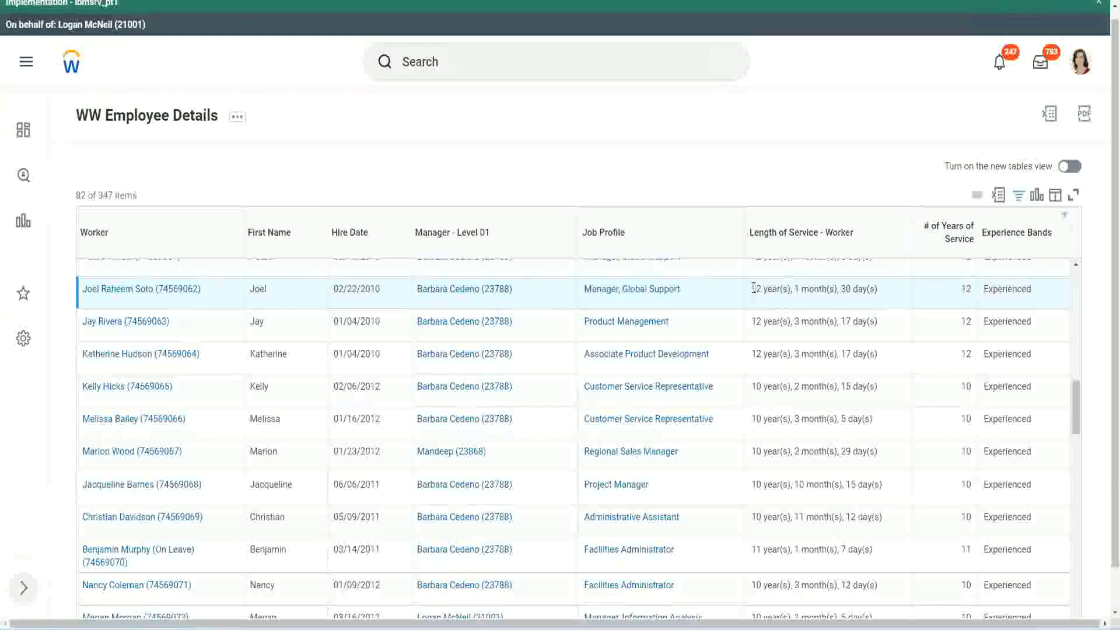
{"action": "left_click_drag", "start_coordinate": [751, 289], "coordinate": [813, 289]}
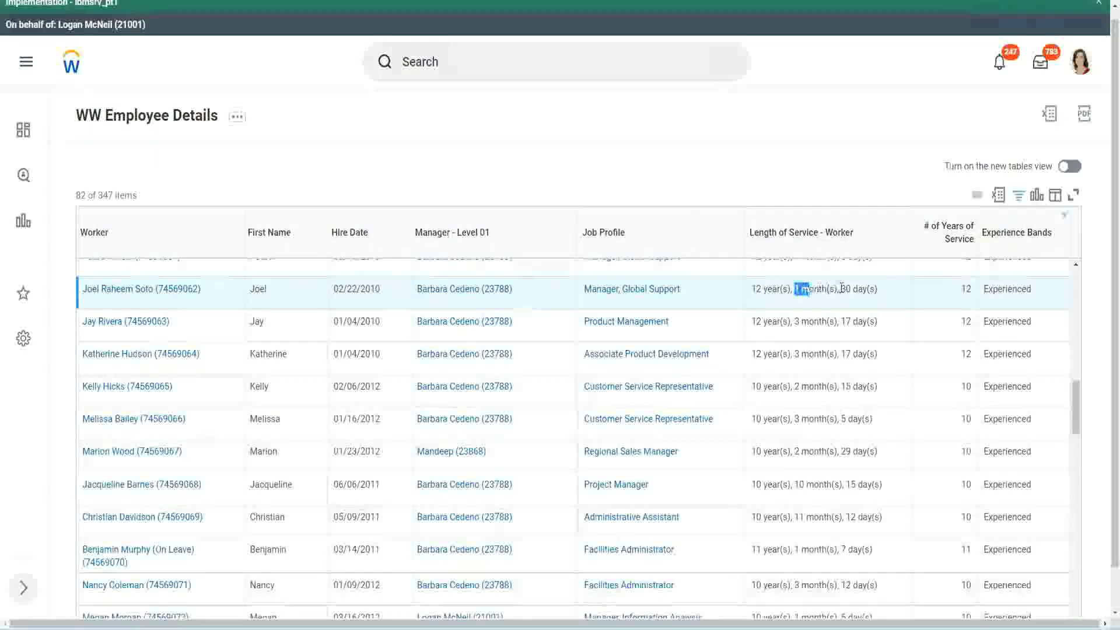
{"action": "double_click", "coordinate": [848, 289]}
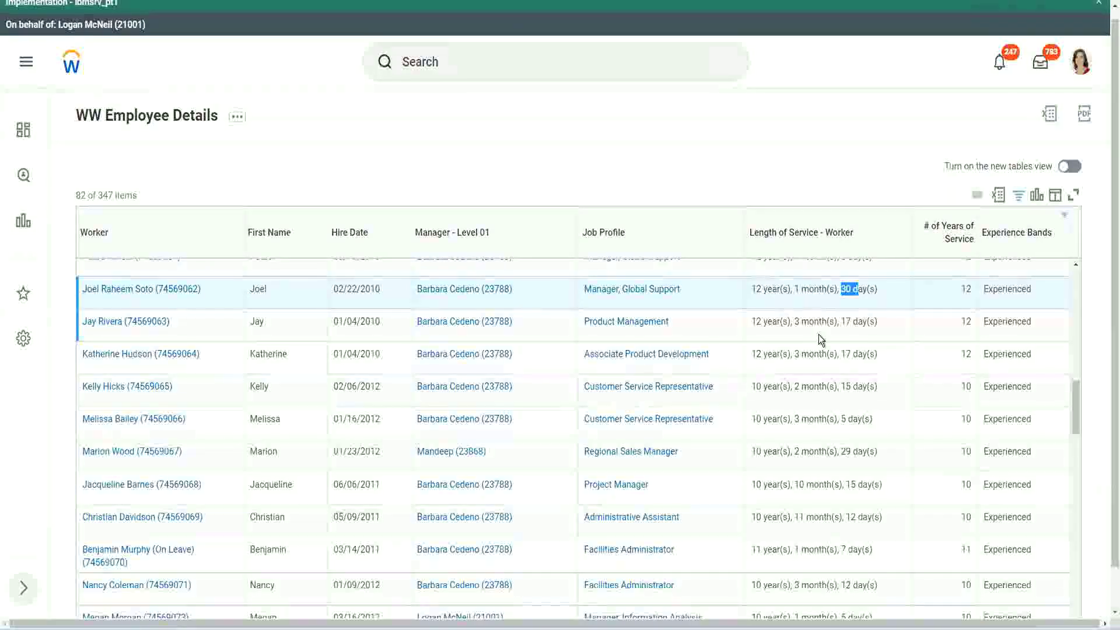
{"action": "double_click", "coordinate": [972, 290]}
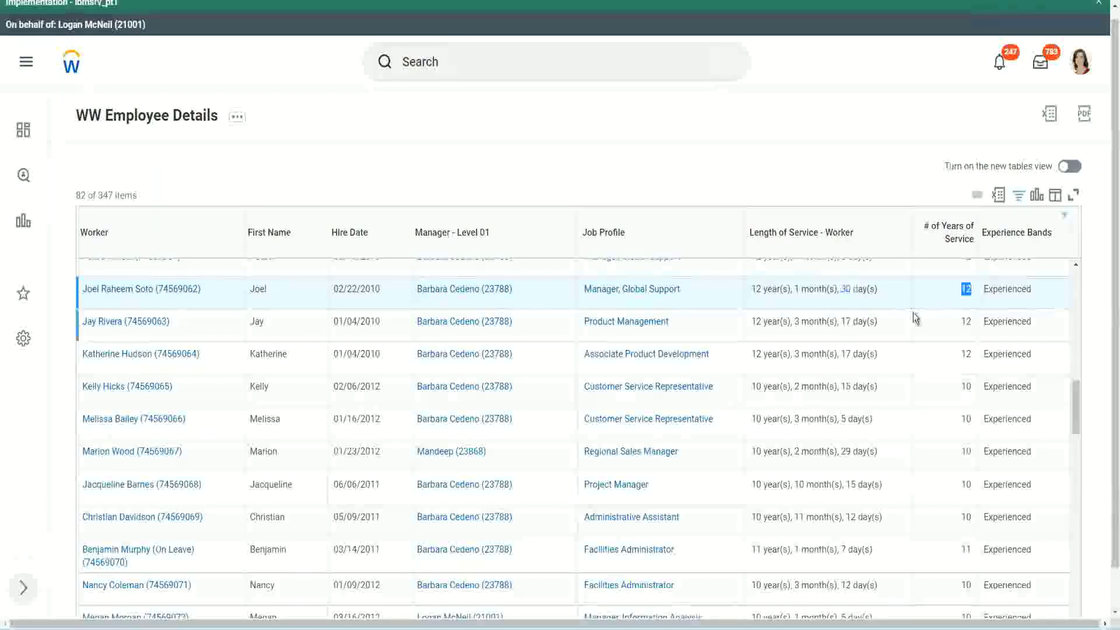
Step: Check the Administrative Assistant row's 10 years, 11 months, 12 days service against its 10 years of service
{"action": "left_click", "coordinate": [766, 517]}
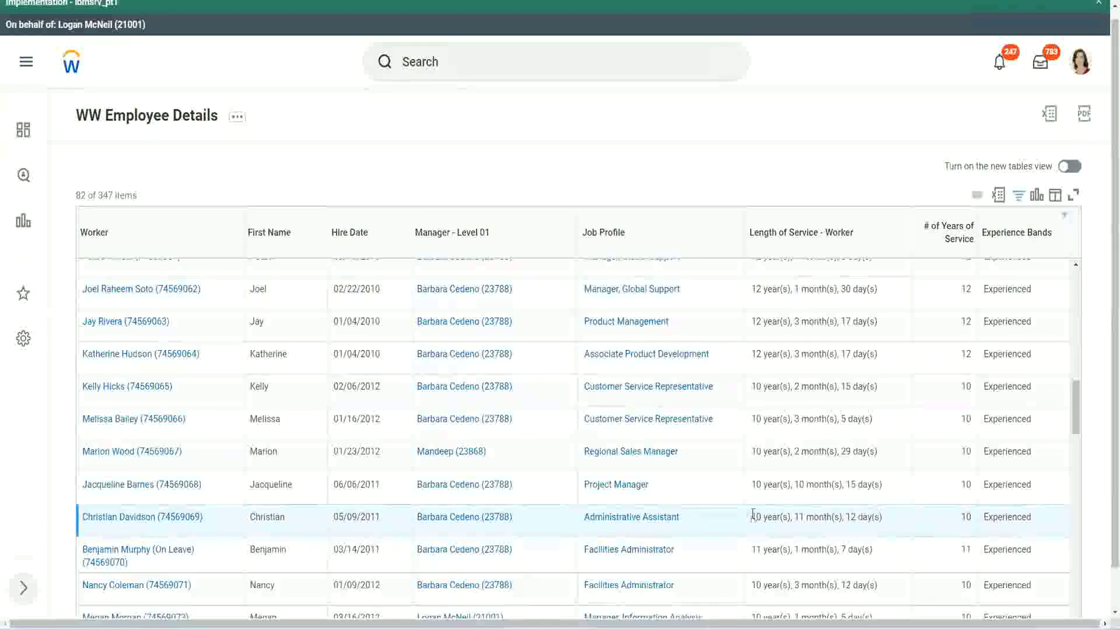
{"action": "double_click", "coordinate": [799, 517]}
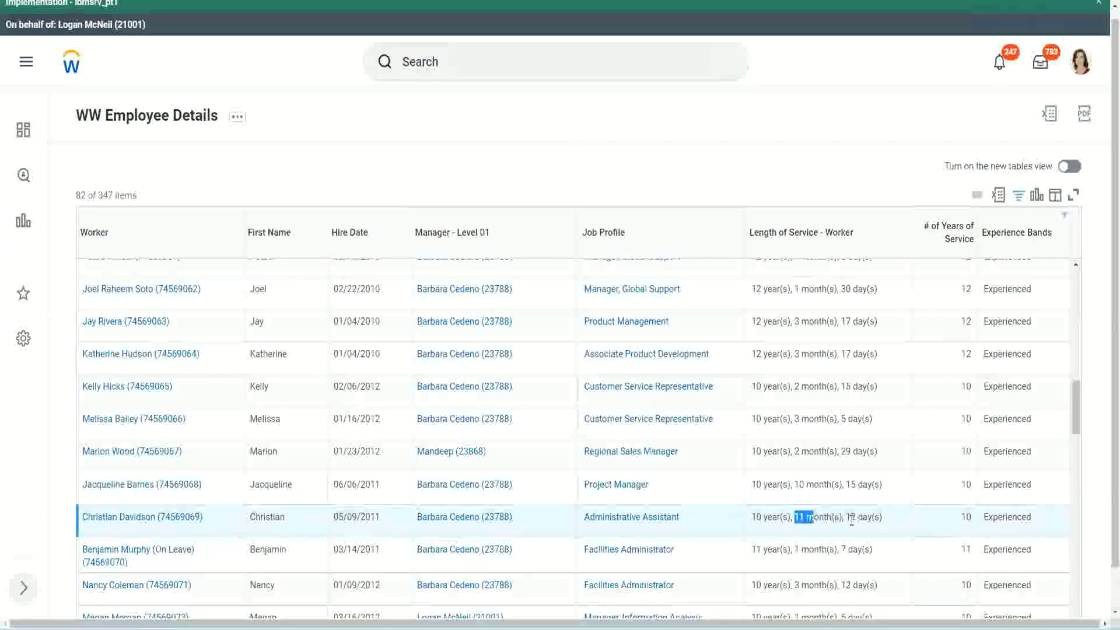
{"action": "double_click", "coordinate": [853, 517]}
{"action": "left_click", "coordinate": [869, 517]}
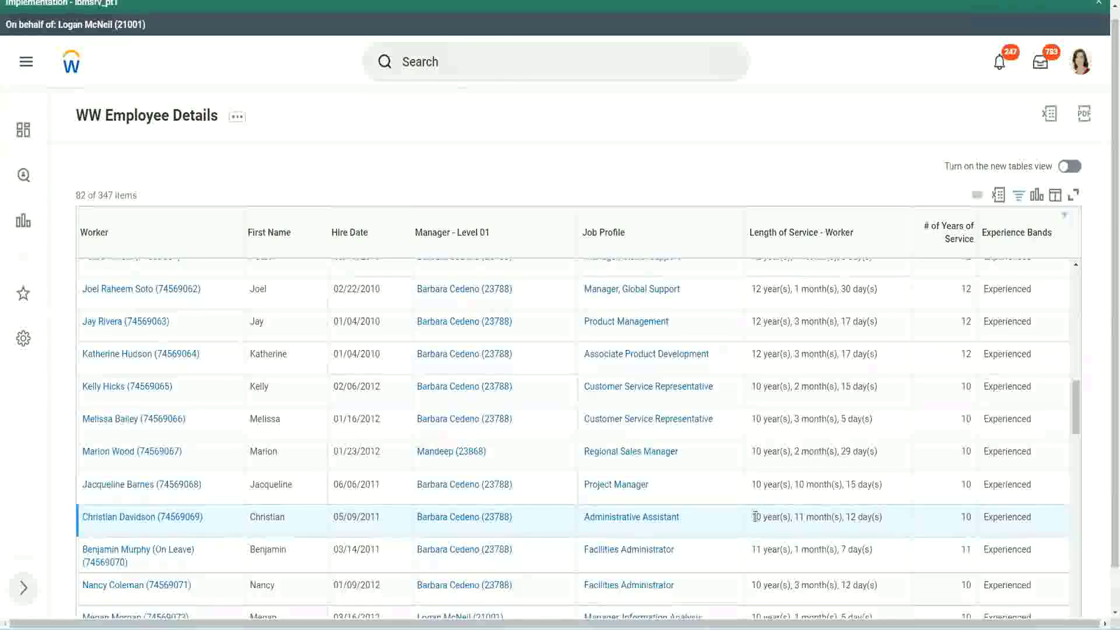
{"action": "double_click", "coordinate": [966, 517]}
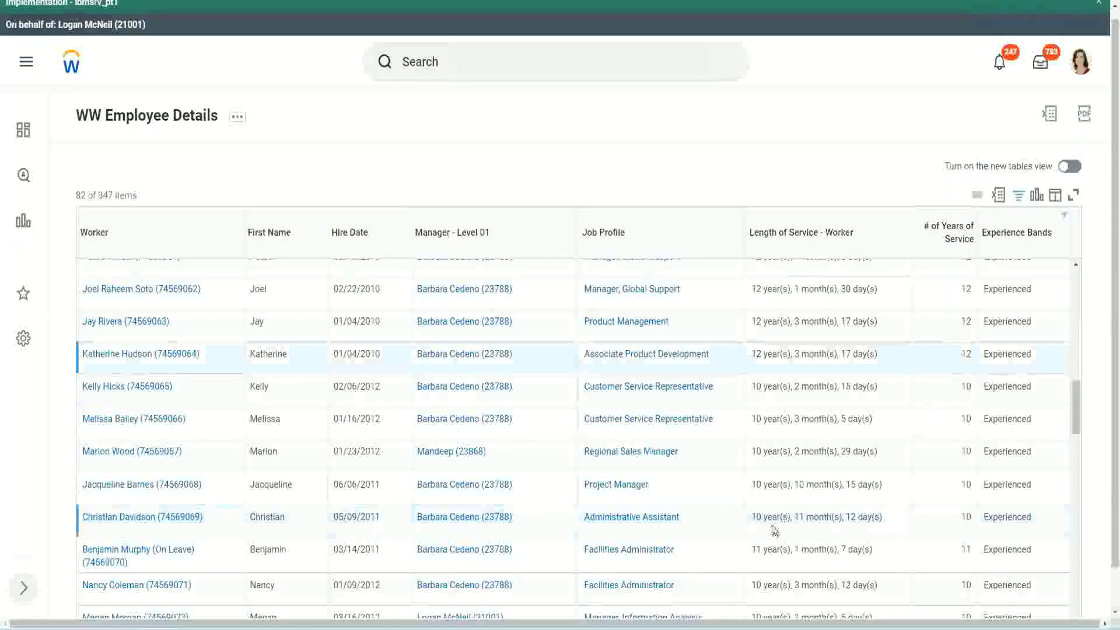
{"action": "double_click", "coordinate": [757, 517]}
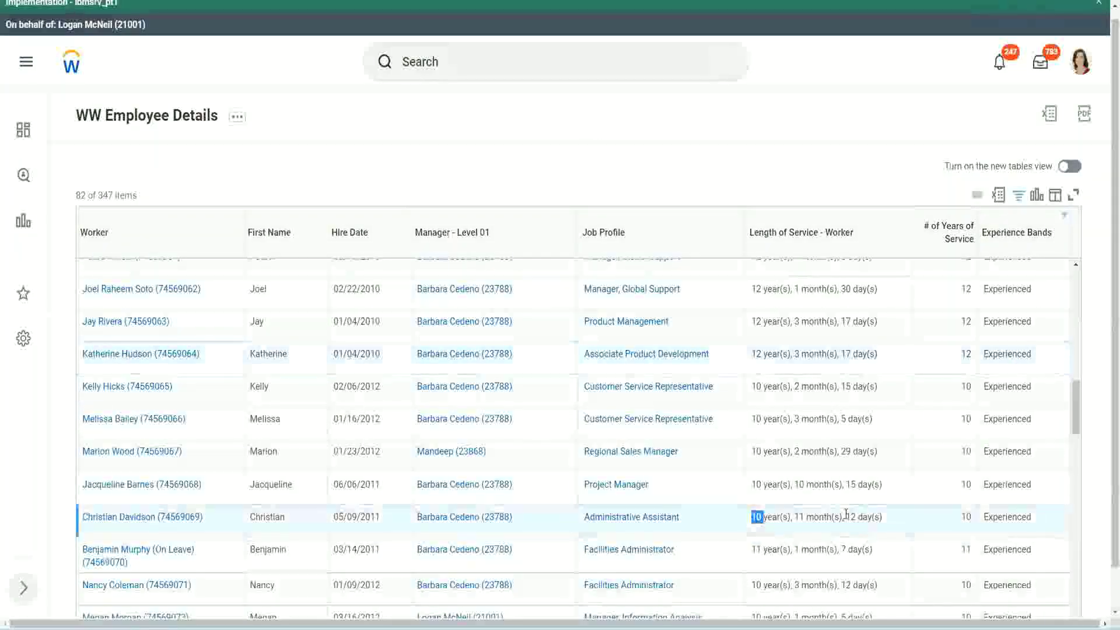
{"action": "left_click", "coordinate": [846, 513]}
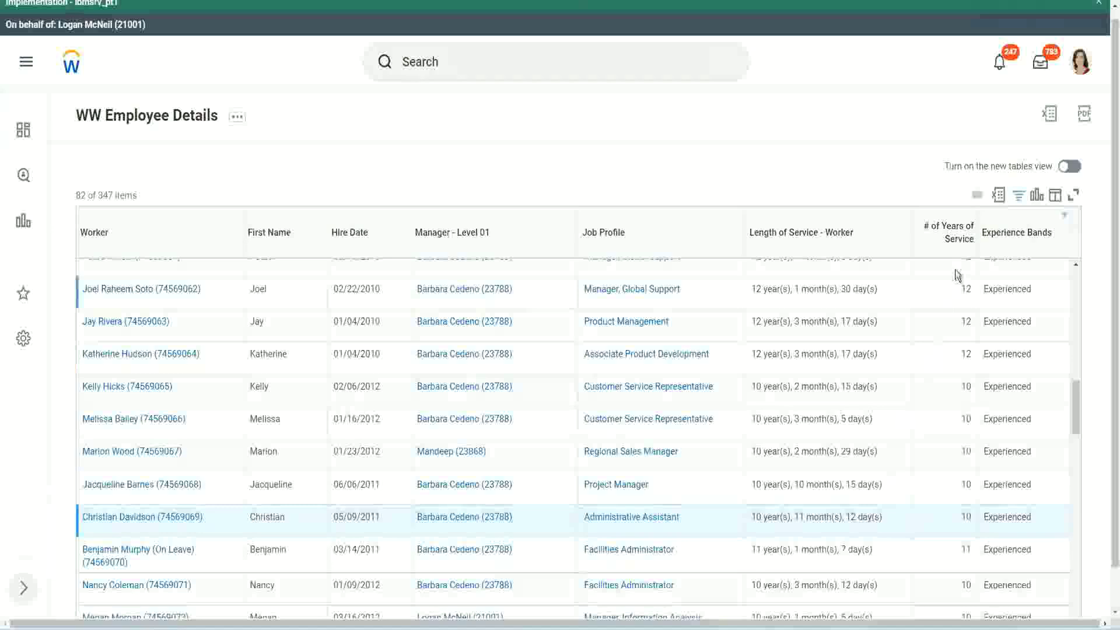
Step: Recheck the 12-year and 10-year service rows, then bring up the Experience Bands calculated field link's options
{"action": "left_click", "coordinate": [967, 289]}
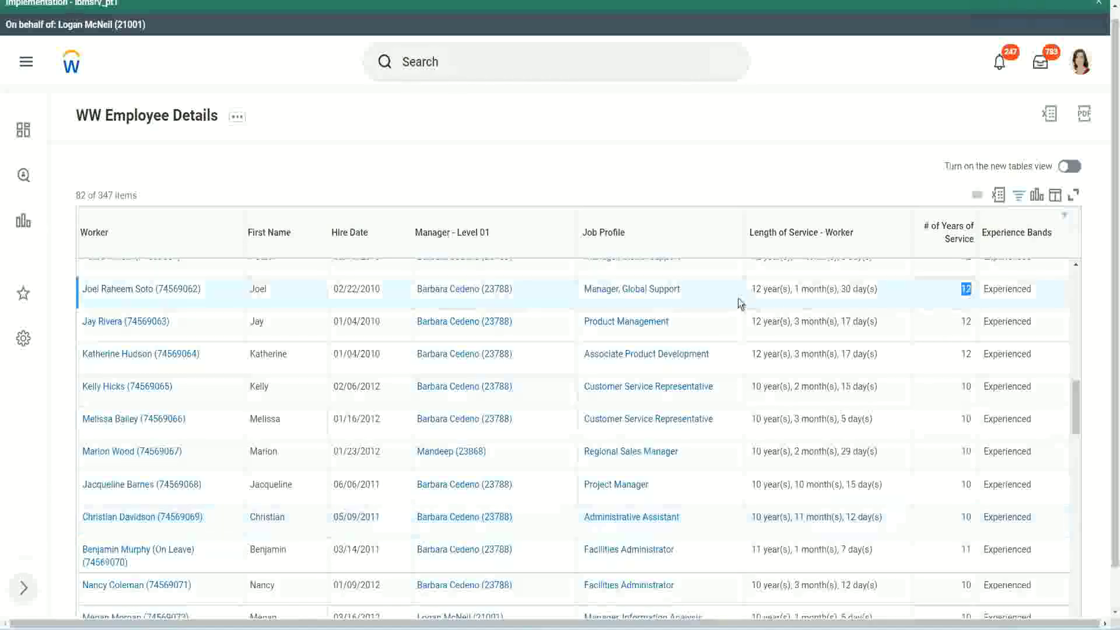
{"action": "left_click_drag", "start_coordinate": [751, 289], "coordinate": [892, 290]}
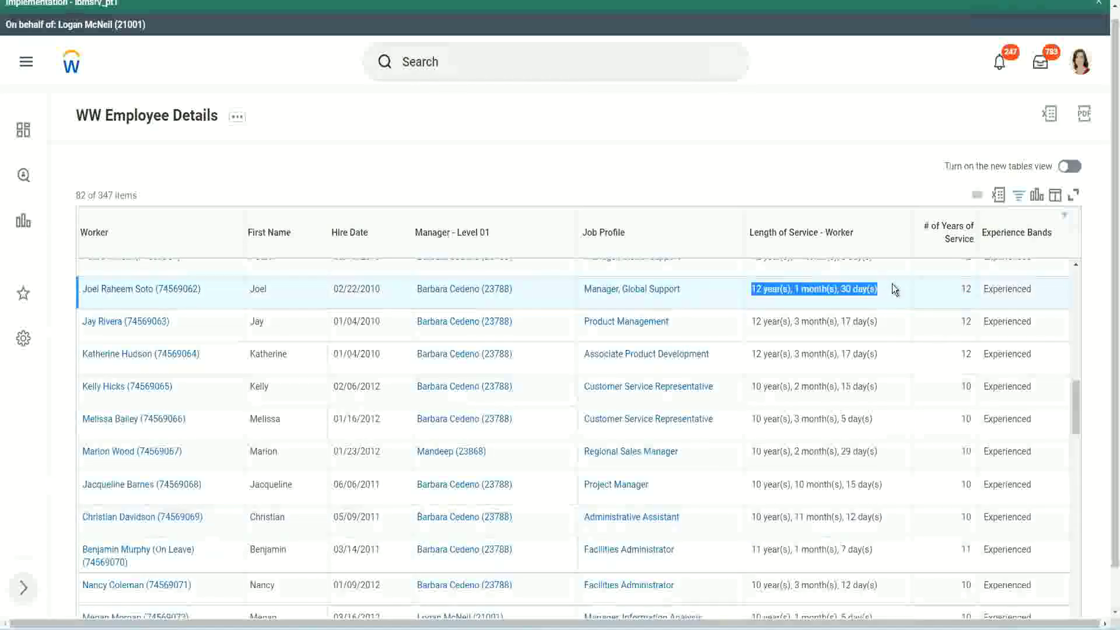
{"action": "left_click", "coordinate": [875, 516]}
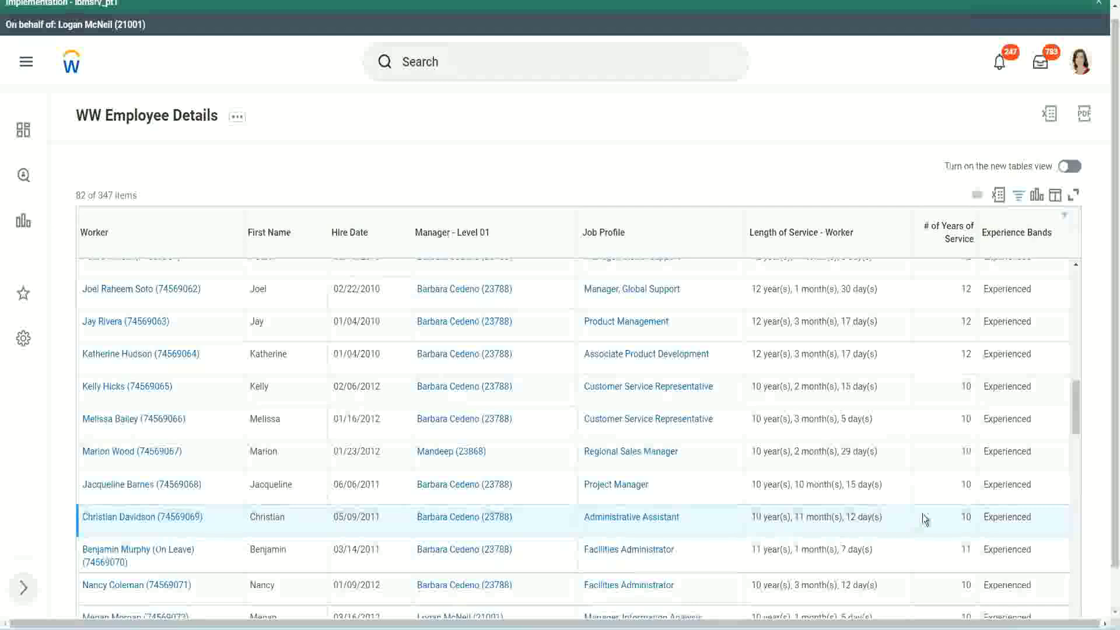
{"action": "double_click", "coordinate": [964, 516]}
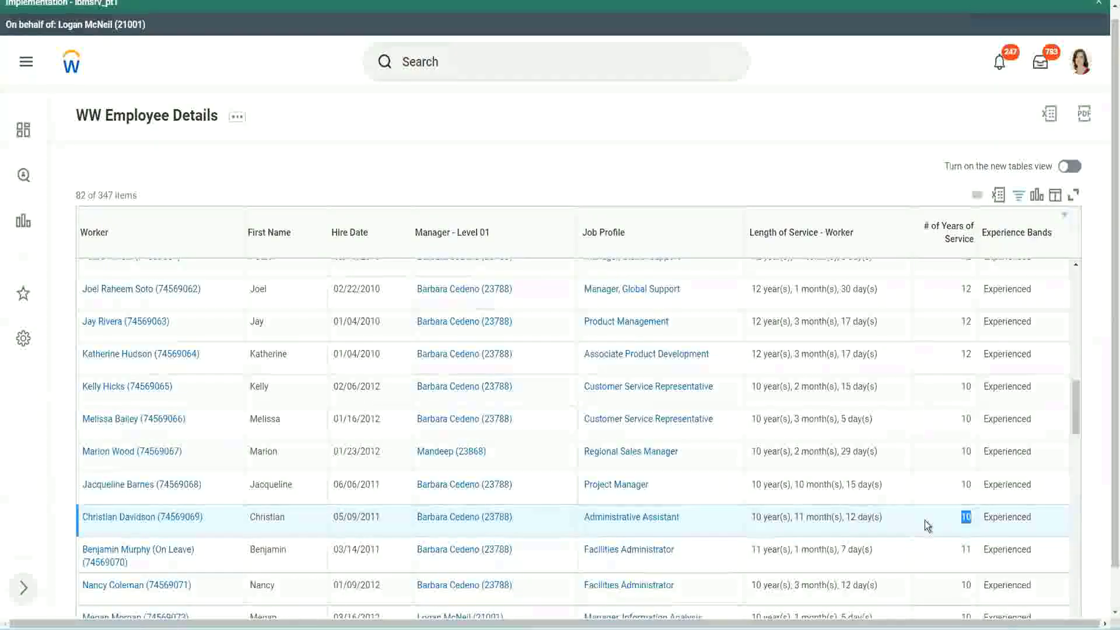
{"action": "left_click", "coordinate": [903, 507]}
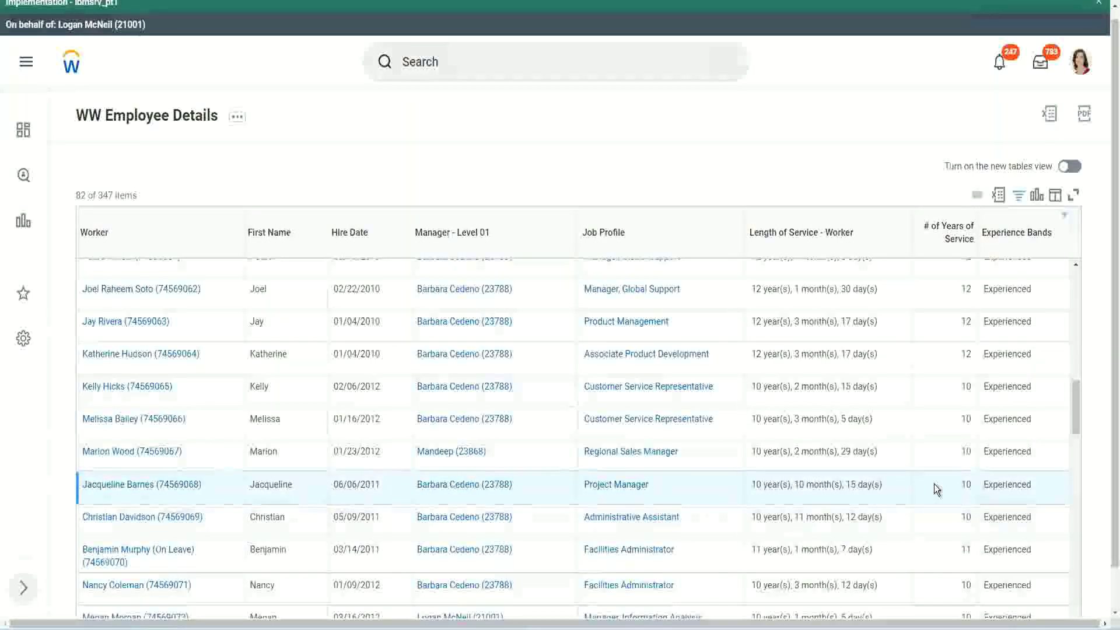
{"action": "double_click", "coordinate": [966, 484]}
{"action": "left_click", "coordinate": [964, 484]}
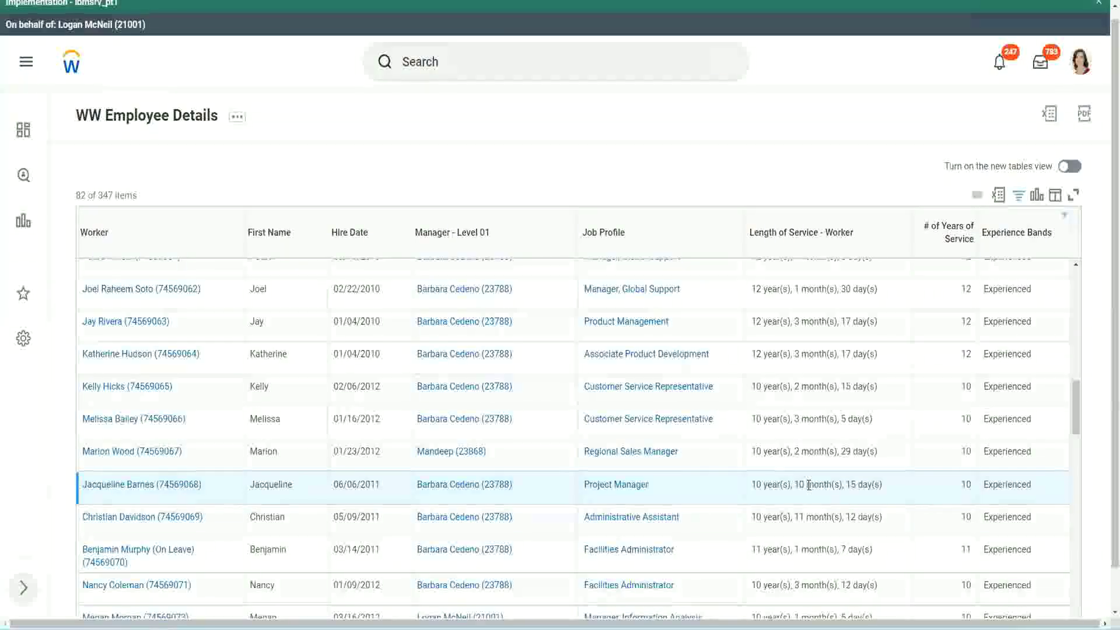
{"action": "double_click", "coordinate": [808, 485]}
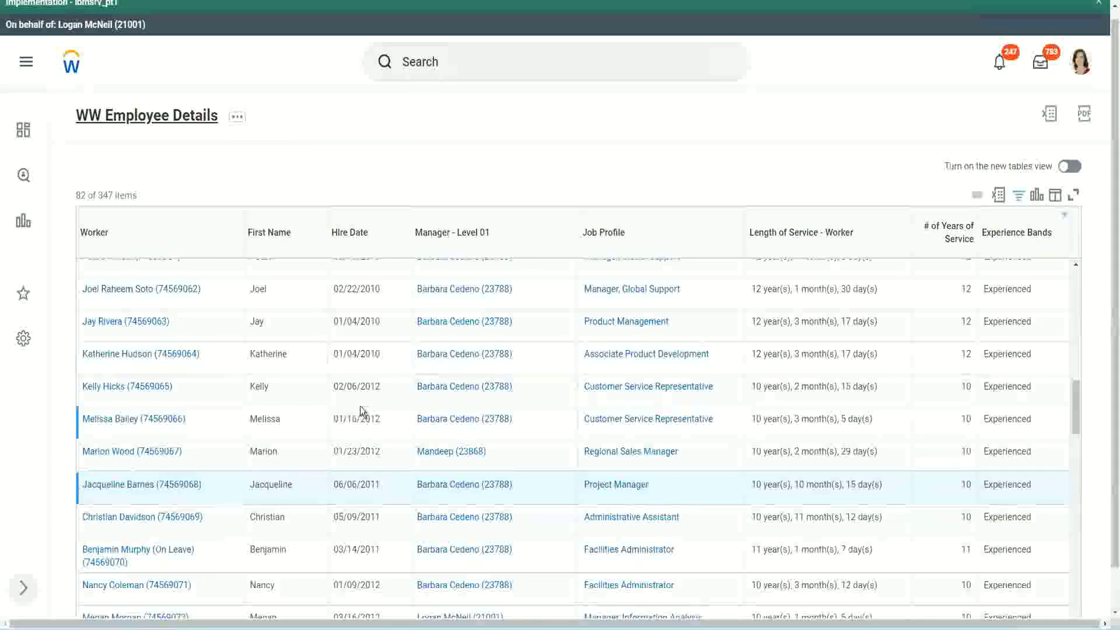
{"action": "scroll", "coordinate": [367, 409], "scroll_direction": "down", "scroll_amount": 4}
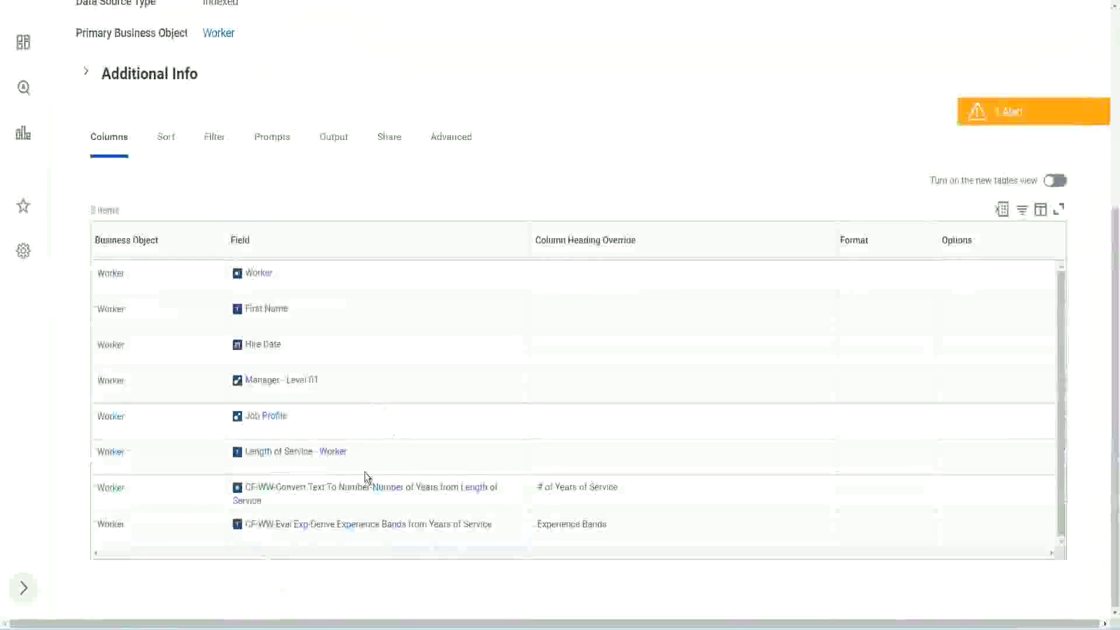
{"action": "right_click", "coordinate": [306, 529]}
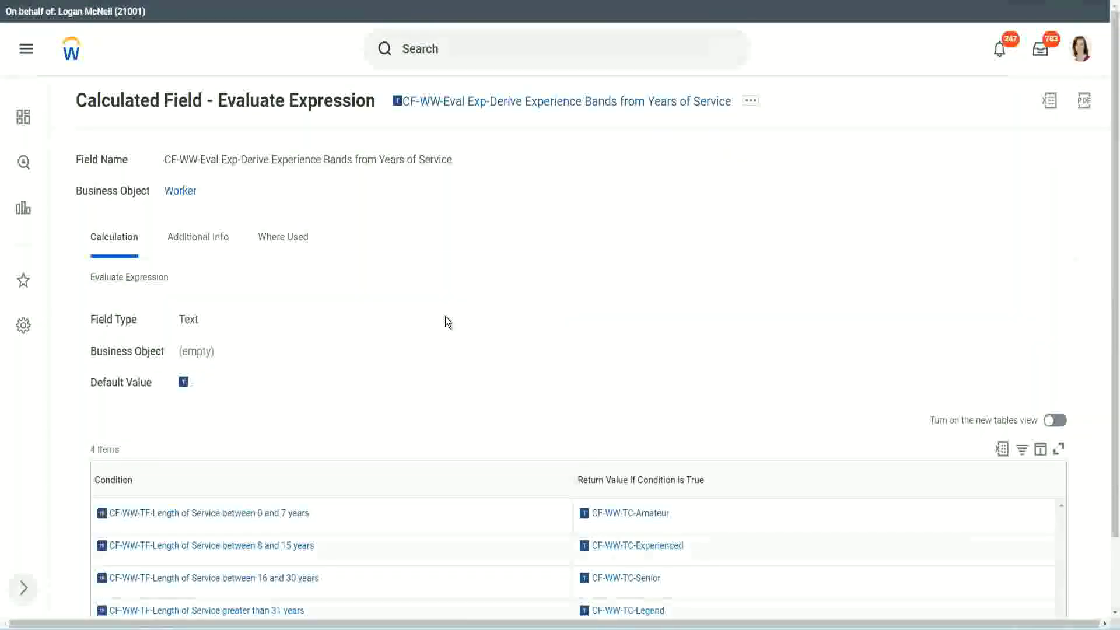
Step: Review the calculated field's Condition column, then return to the report and start a new search
{"action": "scroll", "coordinate": [467, 310], "scroll_direction": "down", "scroll_amount": 1}
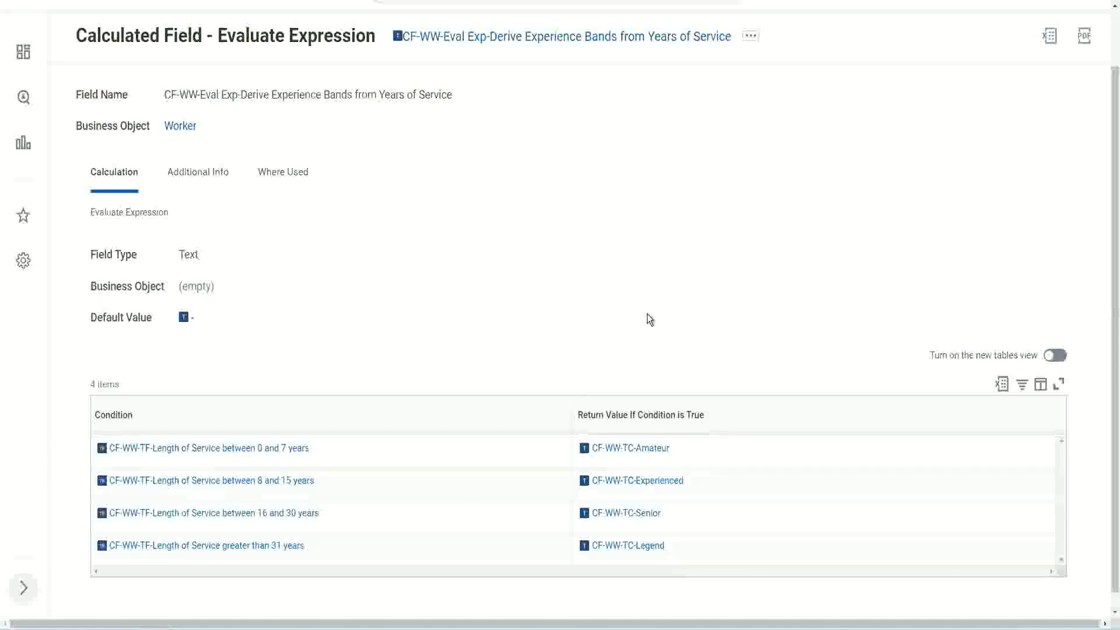
{"action": "left_click", "coordinate": [507, 412]}
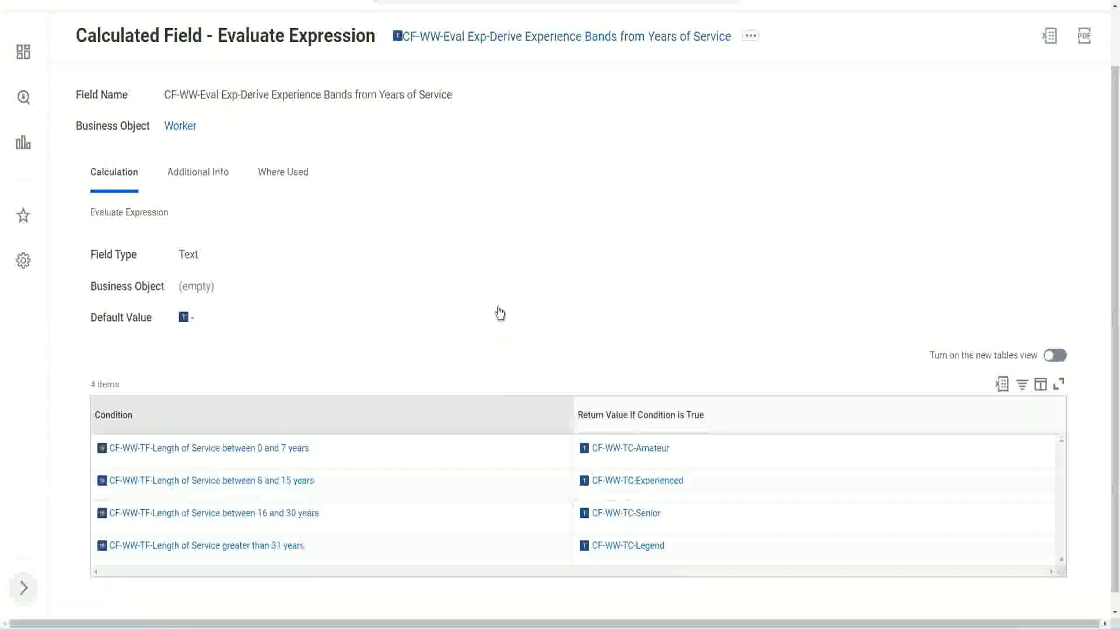
{"action": "left_click", "coordinate": [501, 269]}
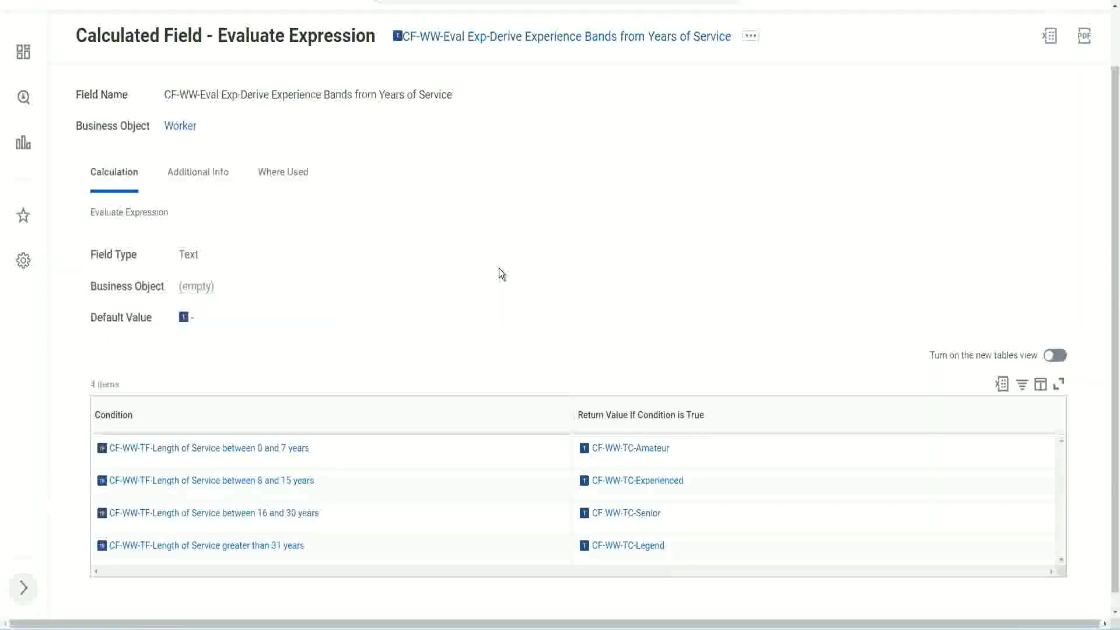
{"action": "right_click", "coordinate": [493, 40]}
{"action": "left_click", "coordinate": [524, 108]}
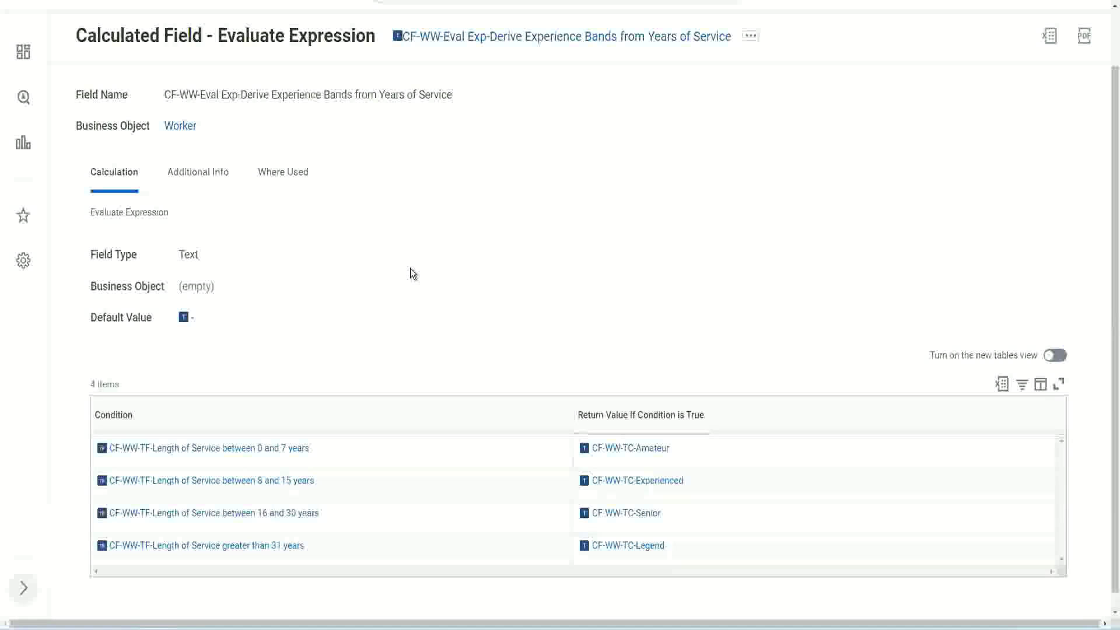
{"action": "scroll", "coordinate": [420, 236], "scroll_direction": "up", "scroll_amount": 1}
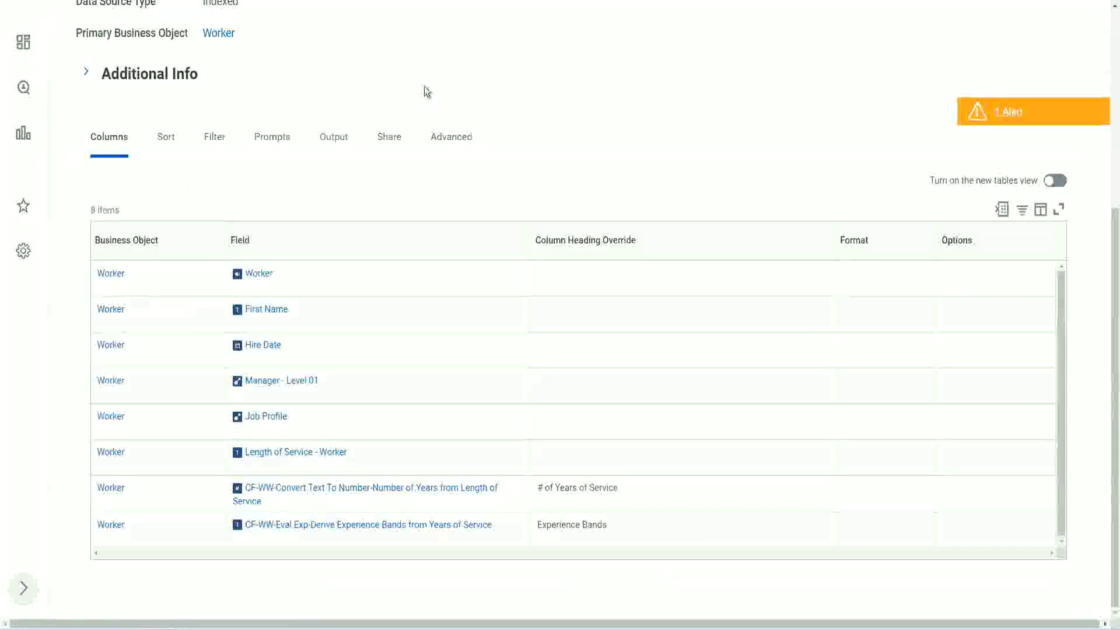
{"action": "scroll", "coordinate": [423, 90], "scroll_direction": "up", "scroll_amount": 5}
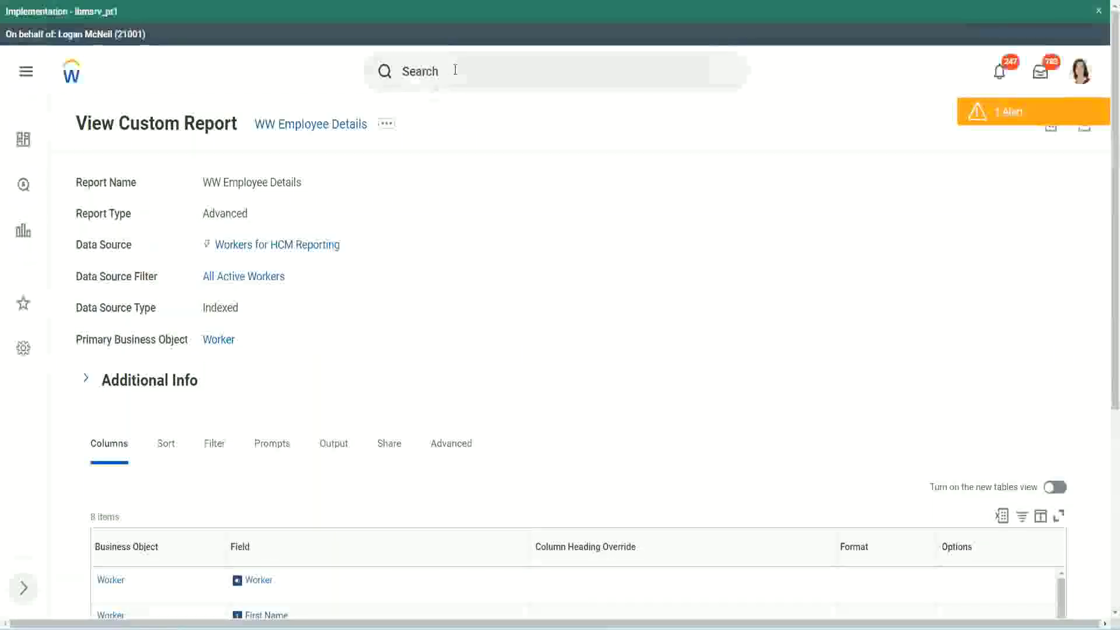
{"action": "left_click", "coordinate": [455, 70]}
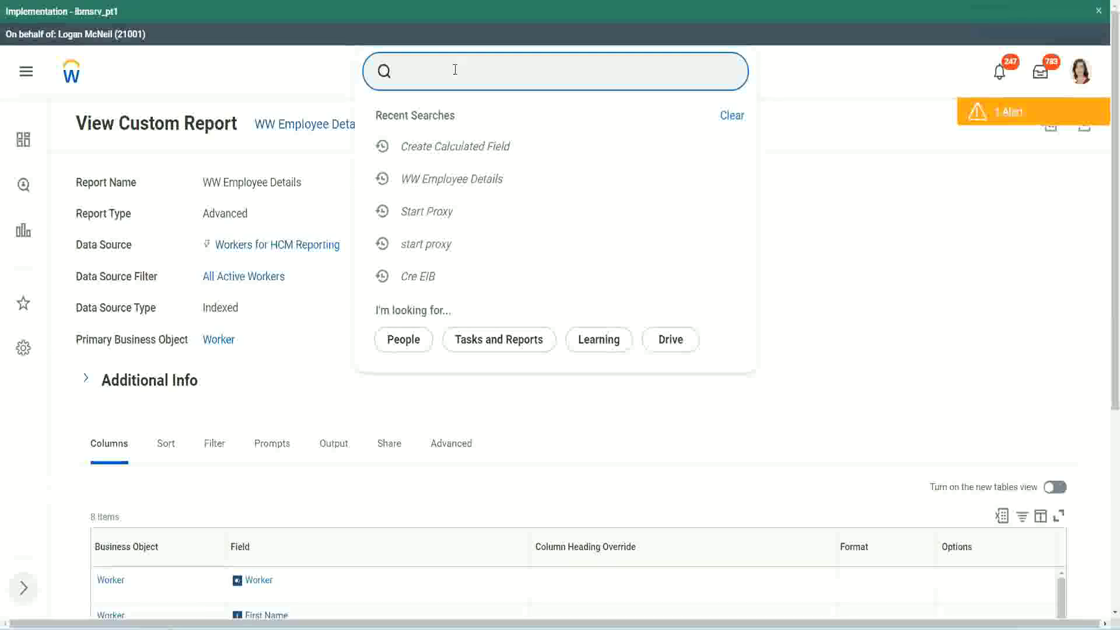
Step: Search 'create cal field' and launch the Create Calculated Field task
{"action": "type", "text": "create cal field"}
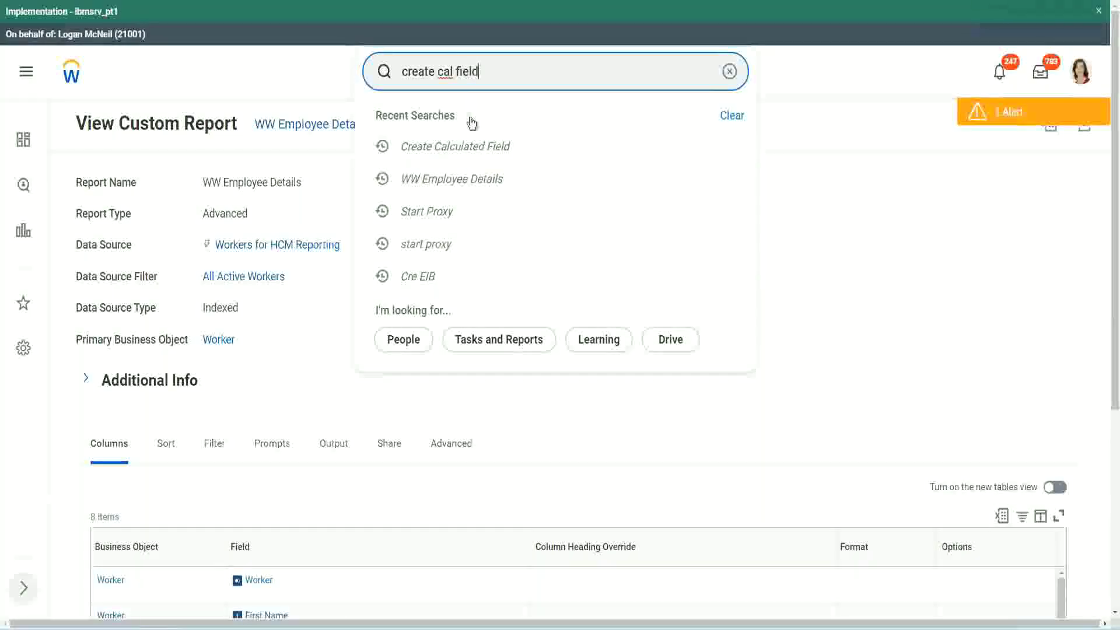
{"action": "left_click", "coordinate": [468, 120]}
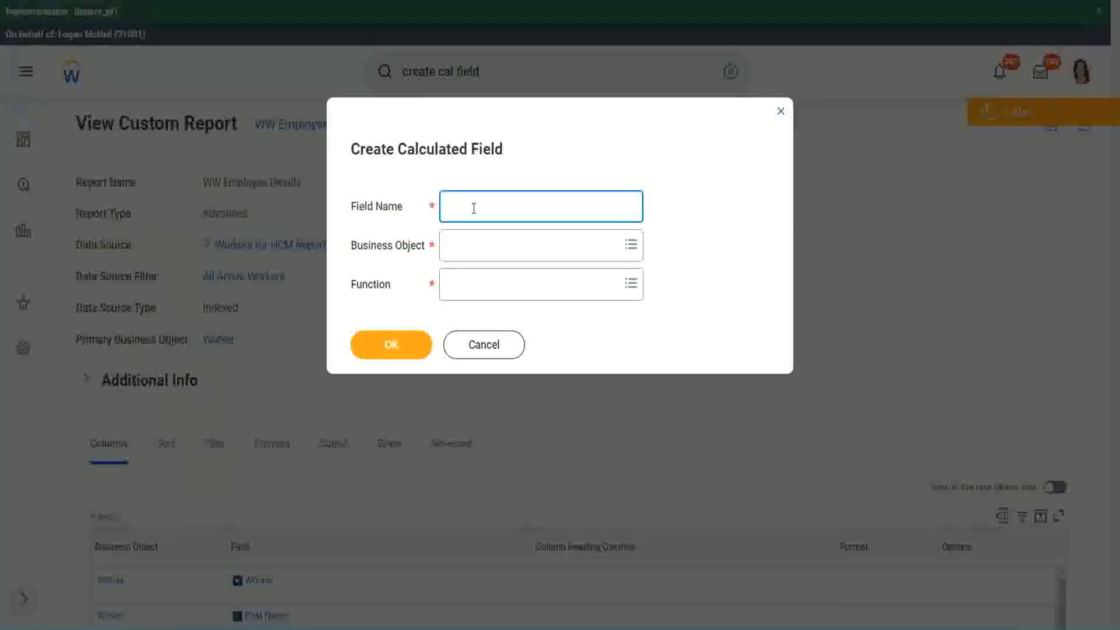
Step: Name the field CF-WW-Eval Exp Bands-Determine Experience Bands from Years of Service
{"action": "key", "text": "ctrl+v"}
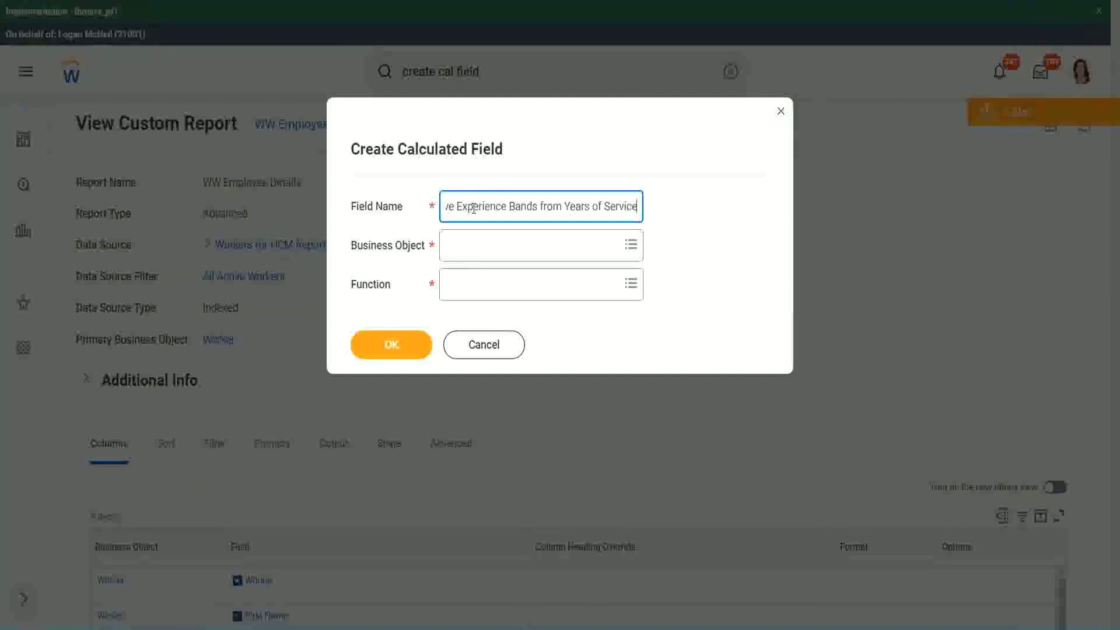
{"action": "left_click_drag", "start_coordinate": [506, 207], "coordinate": [408, 188]}
{"action": "left_click", "coordinate": [501, 206]}
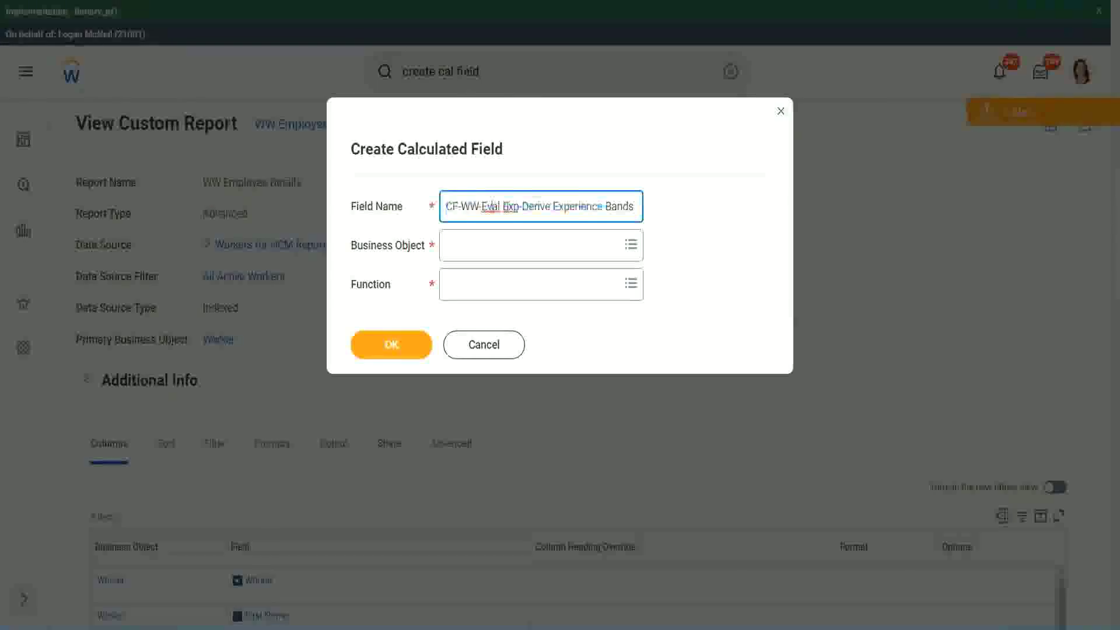
{"action": "double_click", "coordinate": [511, 205]}
{"action": "key", "text": "Right"}
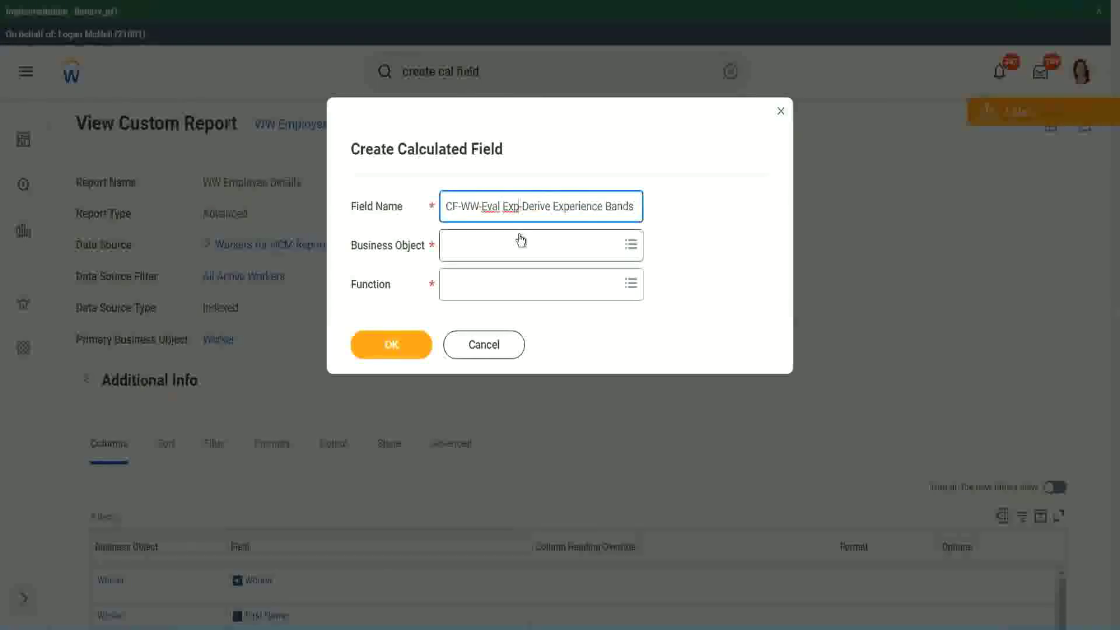
{"action": "type", "text": "bands"}
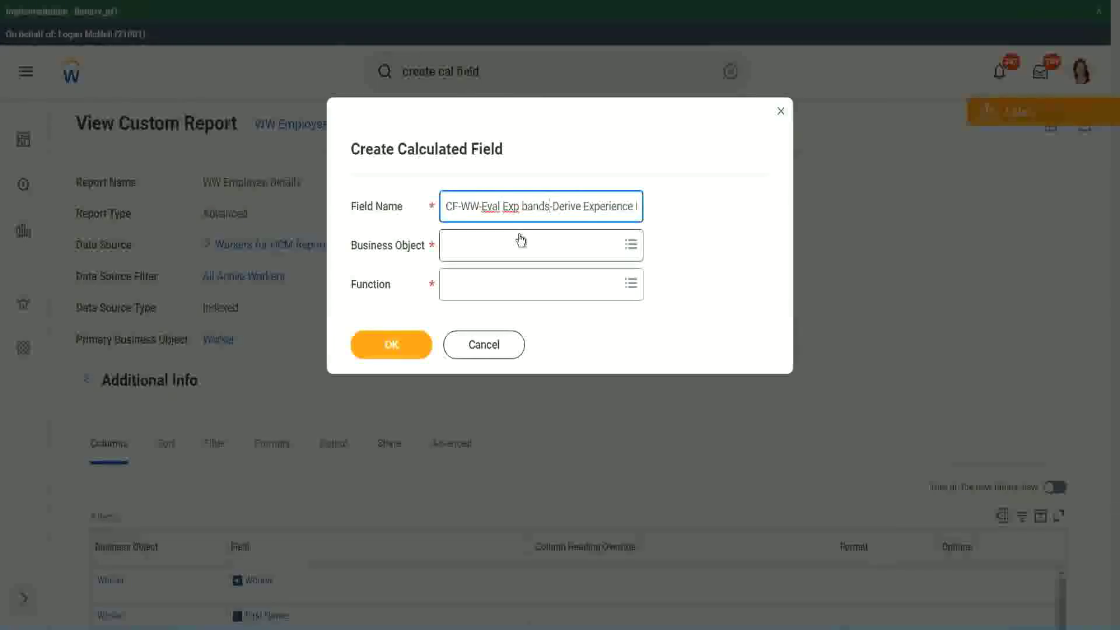
{"action": "key", "text": "Left"}
{"action": "key", "text": "Left"}
{"action": "key", "text": "Left"}
{"action": "key", "text": "Left"}
{"action": "key", "text": "shift+Left"}
{"action": "type", "text": "B"}
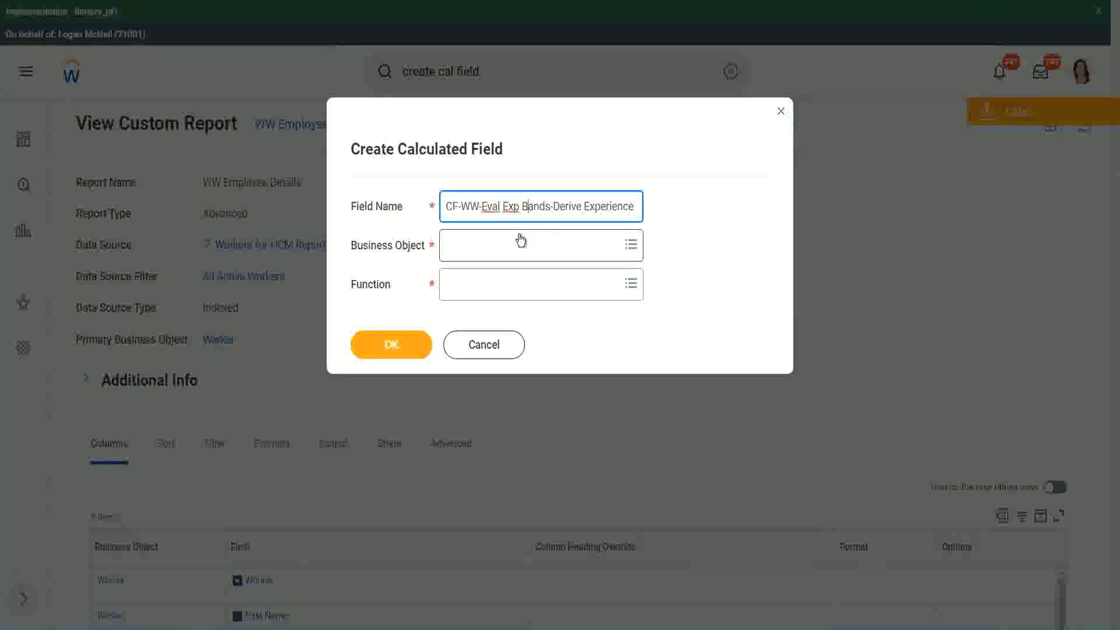
{"action": "key", "text": "Right"}
{"action": "key", "text": "Right"}
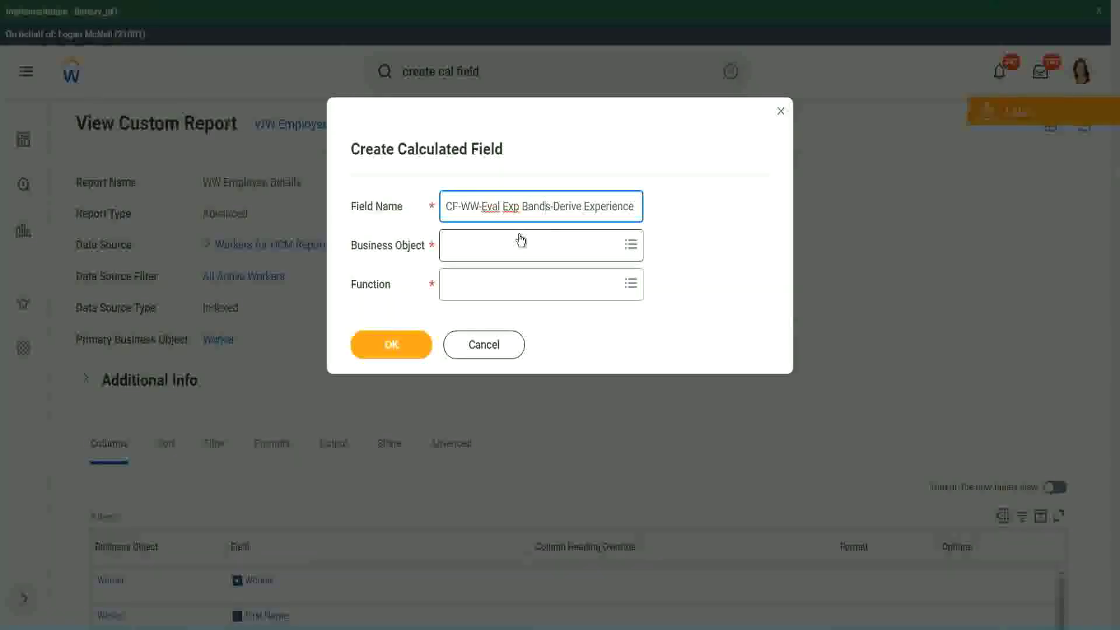
{"action": "key", "text": "End"}
{"action": "type", "text": "Band"}
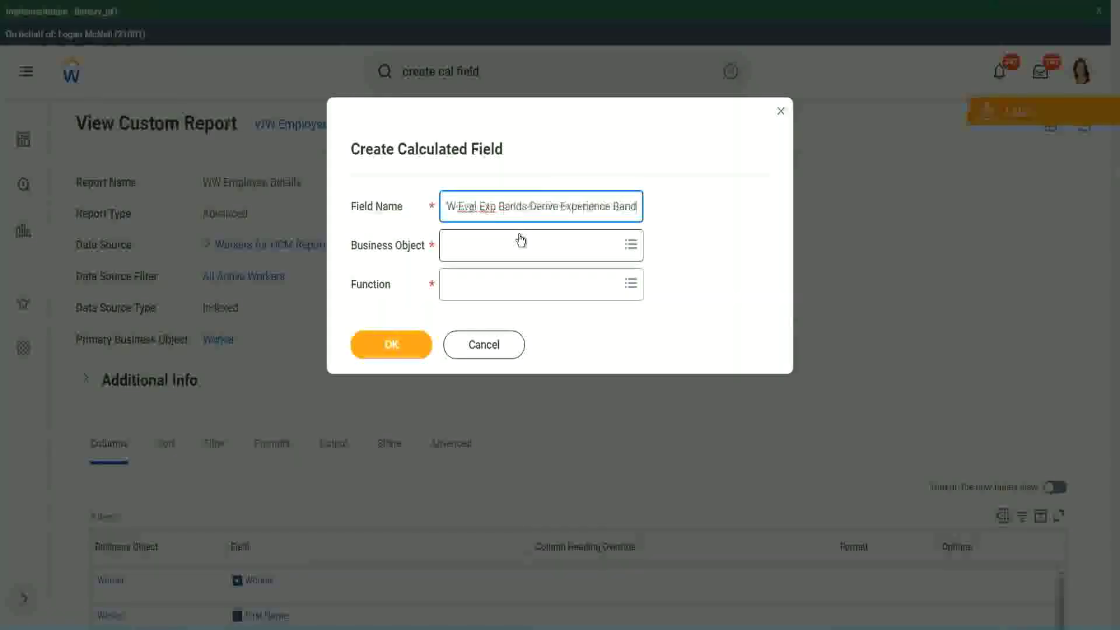
{"action": "type", "text": "s from Years of"}
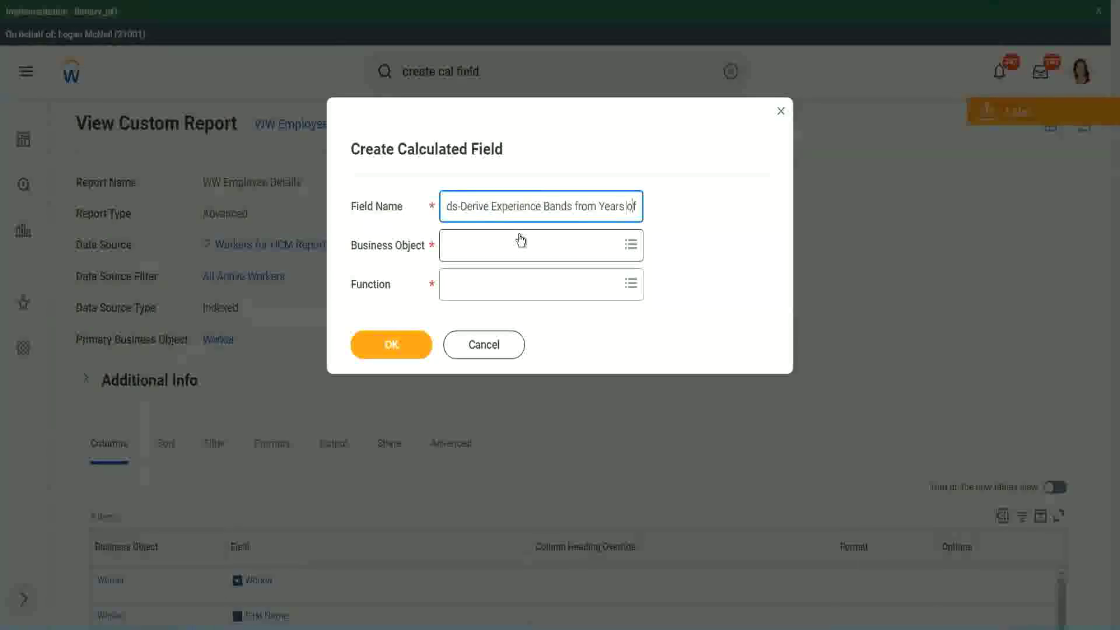
{"action": "key", "text": "Left"}
{"action": "key", "text": "Left"}
{"action": "key", "text": "Left"}
{"action": "key", "text": "Left"}
{"action": "key", "text": "Left"}
{"action": "key", "text": "Left"}
{"action": "key", "text": "Left"}
{"action": "key", "text": "Left"}
{"action": "key", "text": "Left"}
{"action": "key", "text": "Left"}
{"action": "key", "text": "Left"}
{"action": "key", "text": "Left"}
{"action": "key", "text": "Left"}
{"action": "key", "text": "Left"}
{"action": "key", "text": "Left"}
{"action": "key", "text": "Left"}
{"action": "key", "text": "Left"}
{"action": "key", "text": "Left"}
{"action": "key", "text": "Left"}
{"action": "key", "text": "Left"}
{"action": "key", "text": "shift+Left"}
{"action": "key", "text": "shift+Left"}
{"action": "key", "text": "shift+Left"}
{"action": "type", "text": "Determine"}
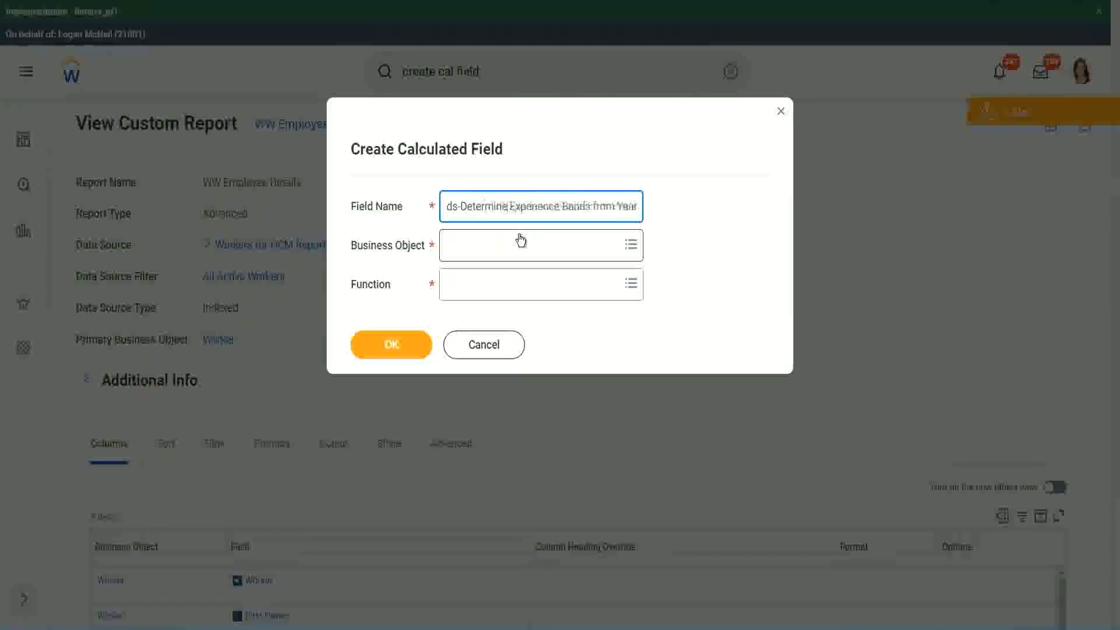
{"action": "key", "text": "Right"}
{"action": "key", "text": "Right"}
{"action": "key", "text": "Right"}
{"action": "key", "text": "Right"}
{"action": "key", "text": "Right"}
{"action": "key", "text": "Right"}
{"action": "key", "text": "Right"}
{"action": "key", "text": "Right"}
{"action": "key", "text": "Right"}
{"action": "key", "text": "Right"}
{"action": "key", "text": "Right"}
{"action": "key", "text": "Right"}
{"action": "key", "text": "Right"}
{"action": "key", "text": "Right"}
{"action": "key", "text": "Right"}
{"action": "key", "text": "Right"}
{"action": "key", "text": "Right"}
{"action": "key", "text": "Right"}
{"action": "key", "text": "Right"}
{"action": "key", "text": "Right"}
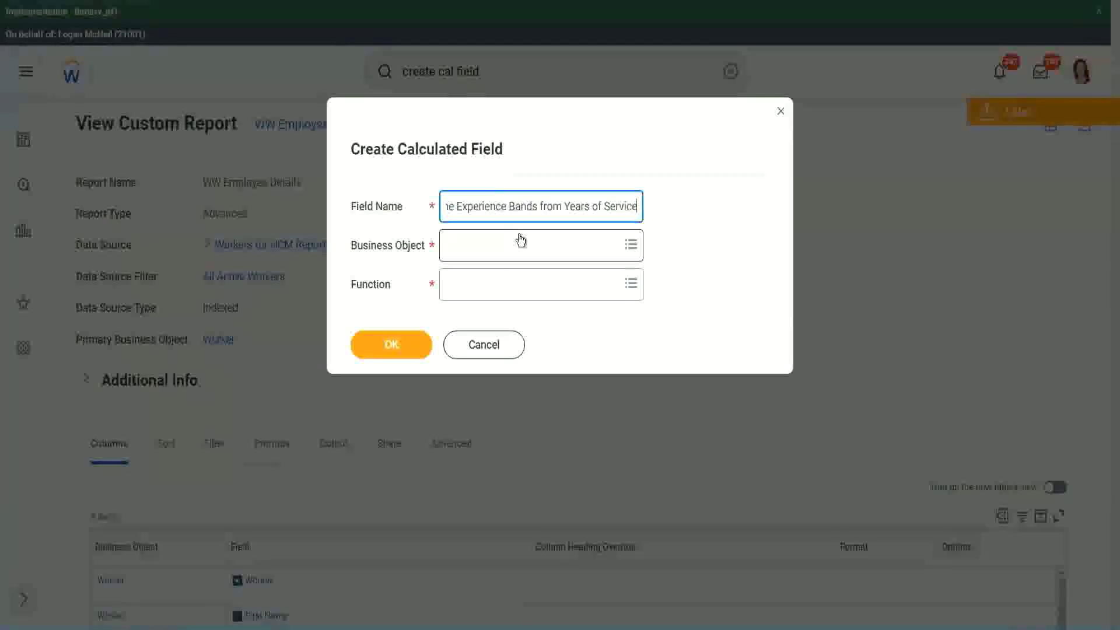
Step: Choose Worker and Evaluate Expression Band, change 'Bands' to 'Band' in the name, and confirm
{"action": "left_click", "coordinate": [497, 246]}
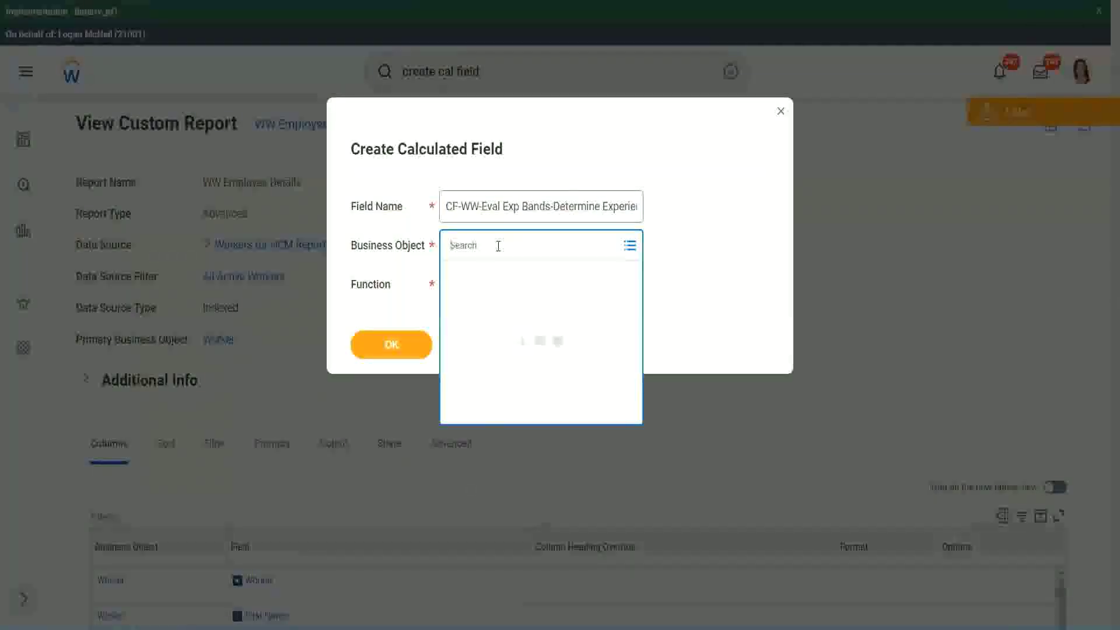
{"action": "type", "text": "worker"}
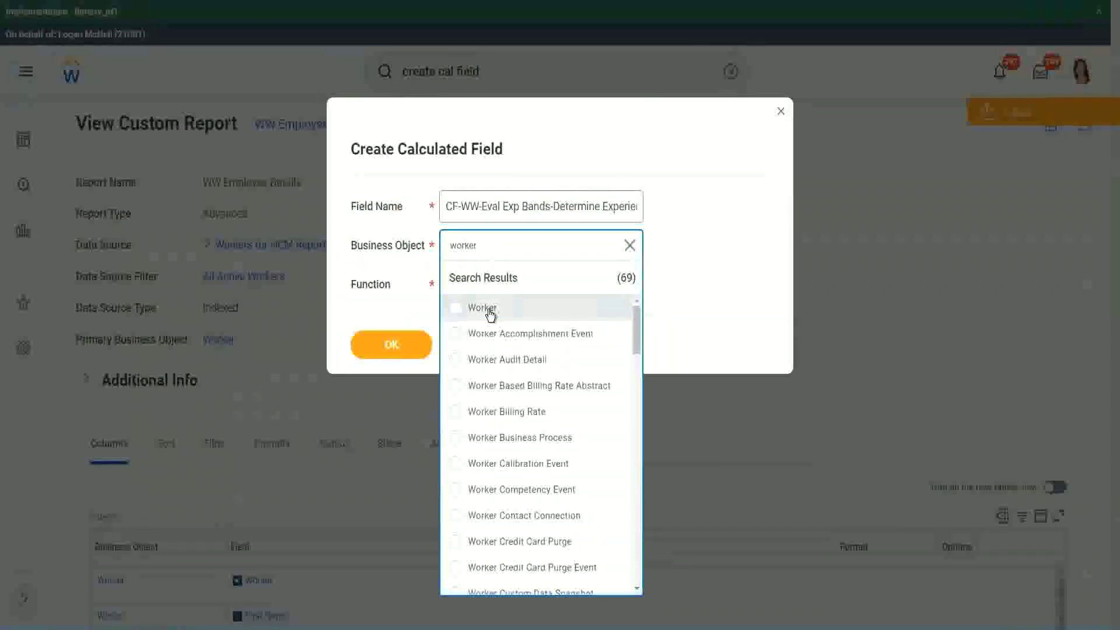
{"action": "left_click", "coordinate": [488, 314]}
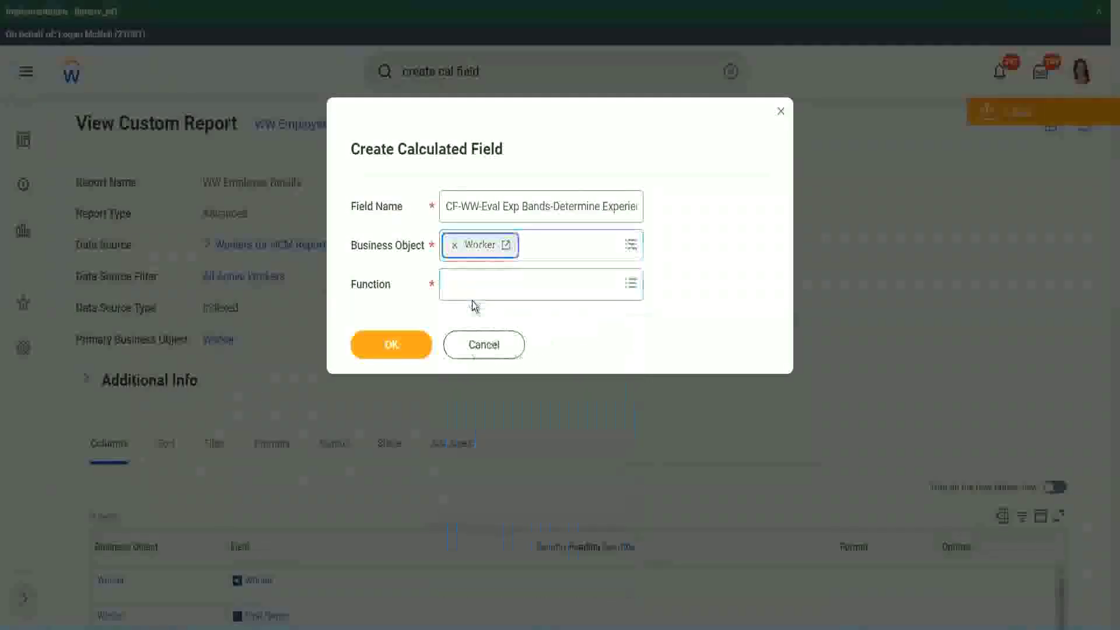
{"action": "left_click", "coordinate": [473, 283]}
{"action": "type", "text": "Eval"}
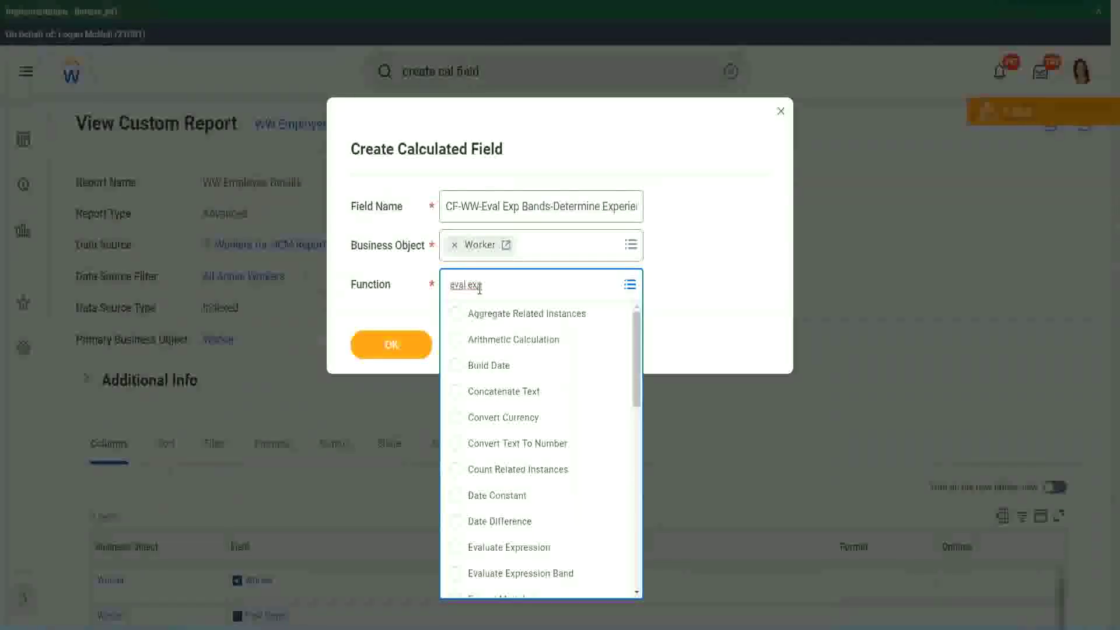
{"action": "key", "text": "Return"}
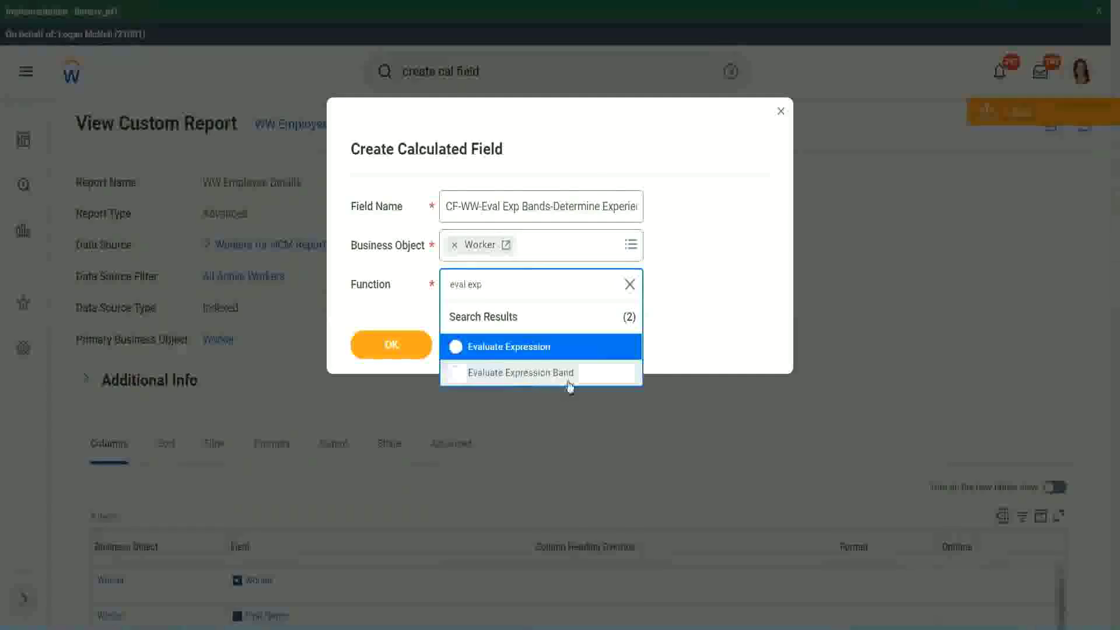
{"action": "left_click", "coordinate": [564, 379]}
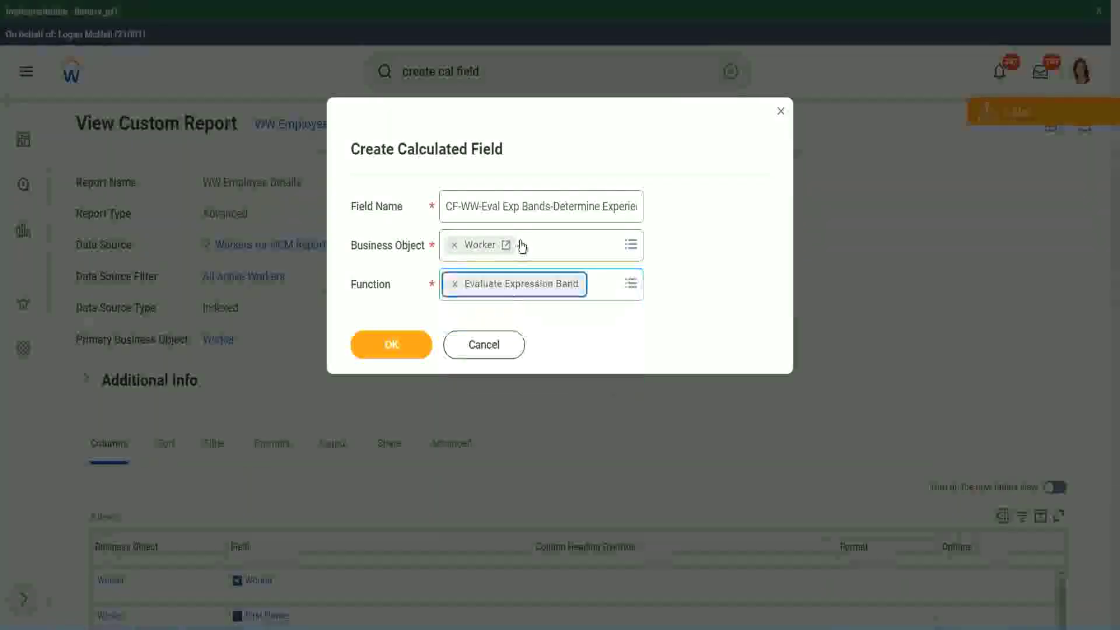
{"action": "left_click", "coordinate": [550, 206]}
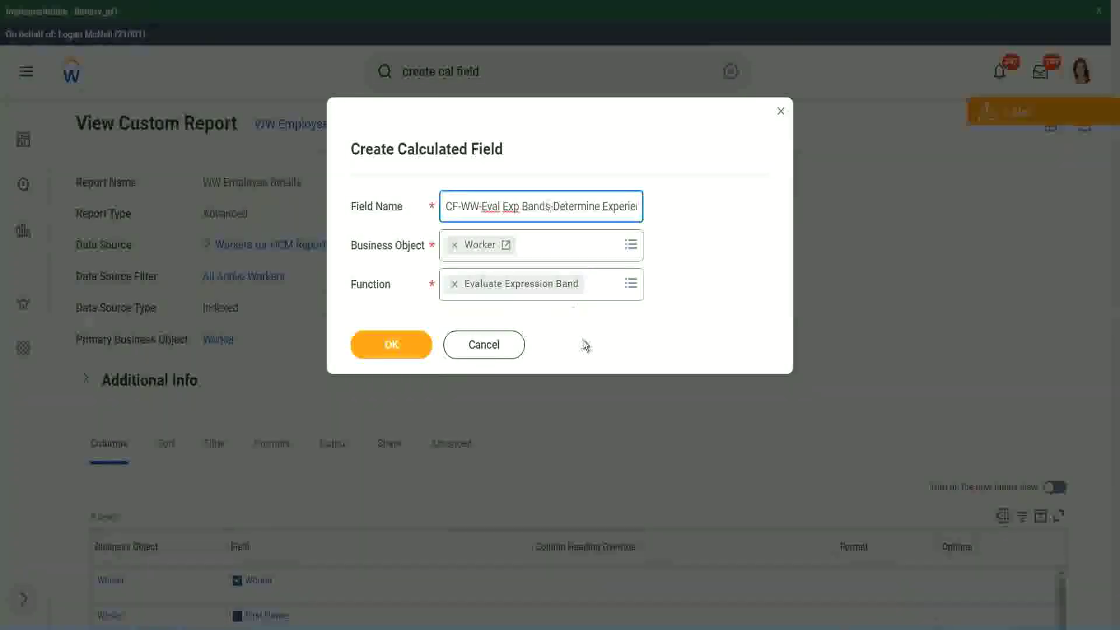
{"action": "key", "text": "BackSpace"}
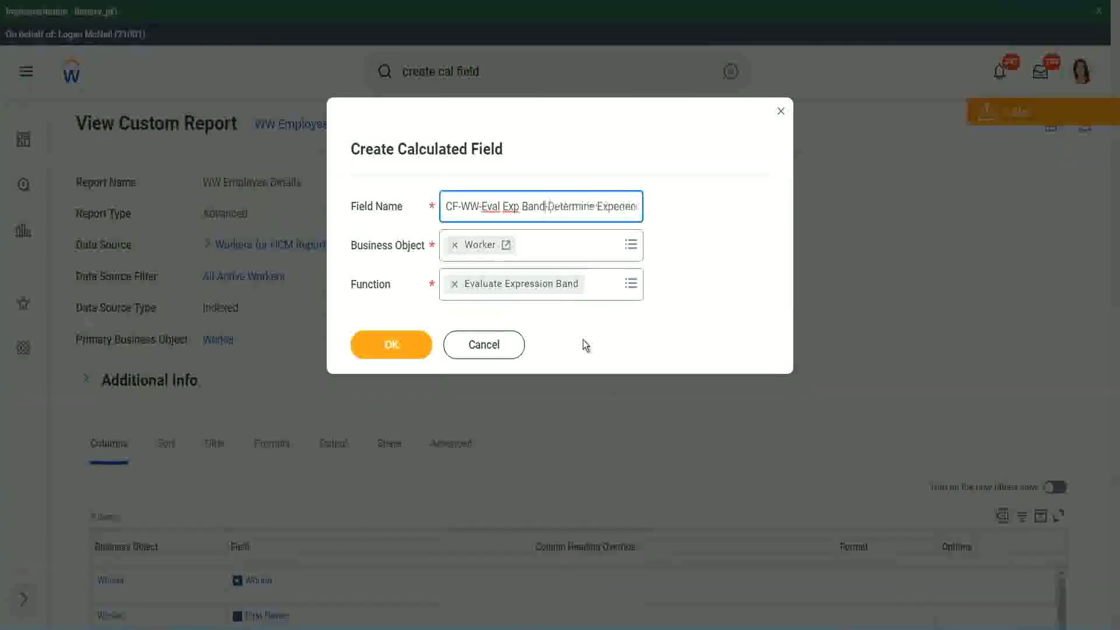
{"action": "left_click", "coordinate": [406, 341]}
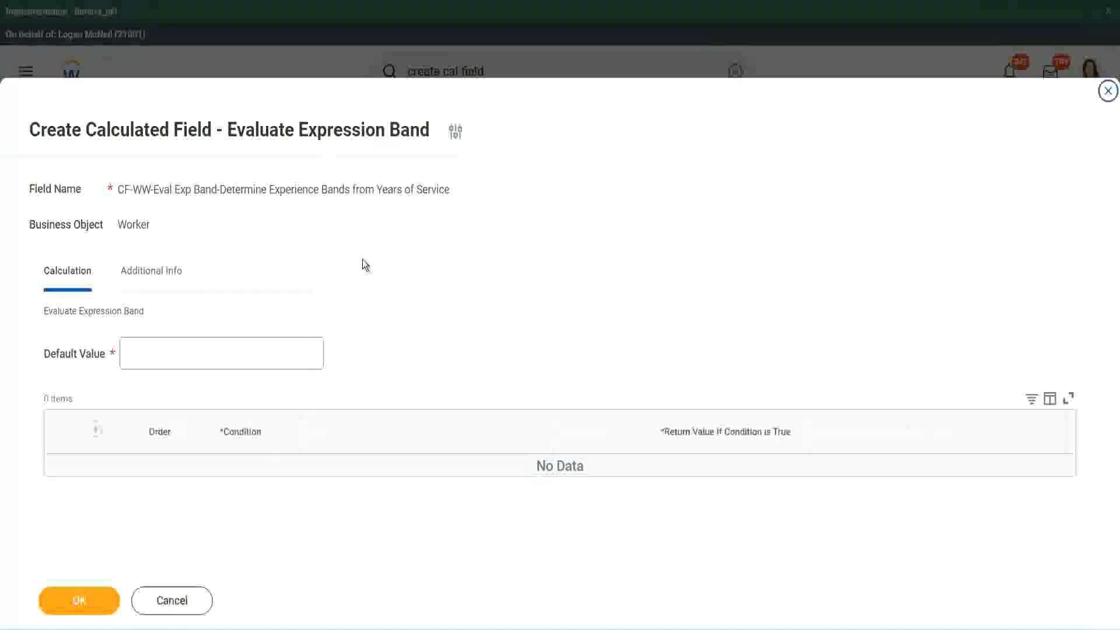
Step: Set the band field's Default Value to '-'
{"action": "left_click", "coordinate": [165, 363]}
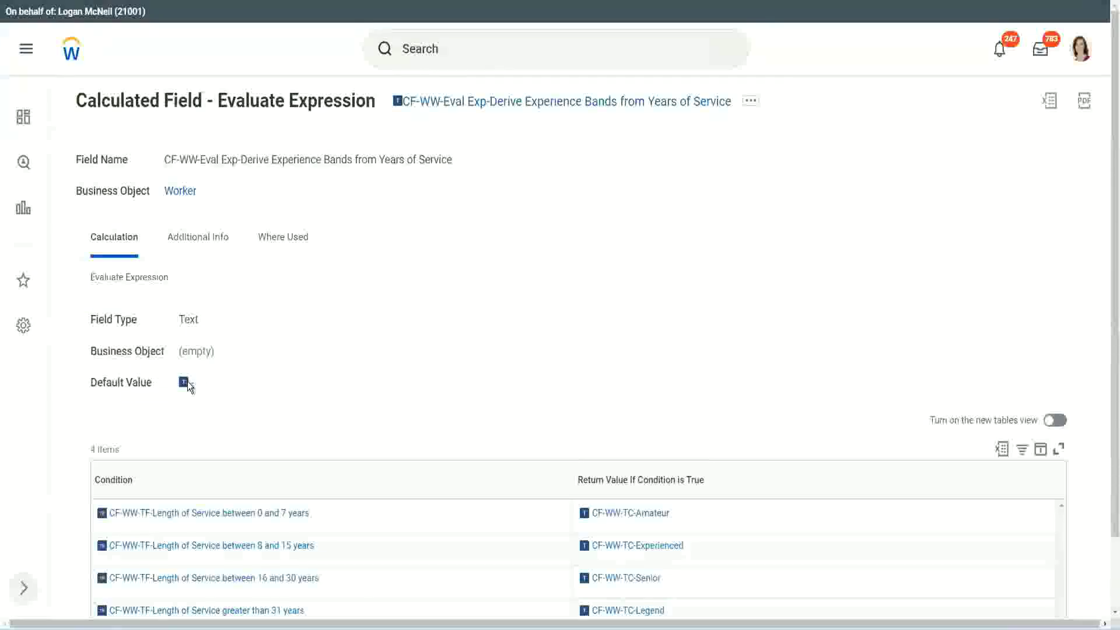
{"action": "mouse_move", "coordinate": [187, 382]}
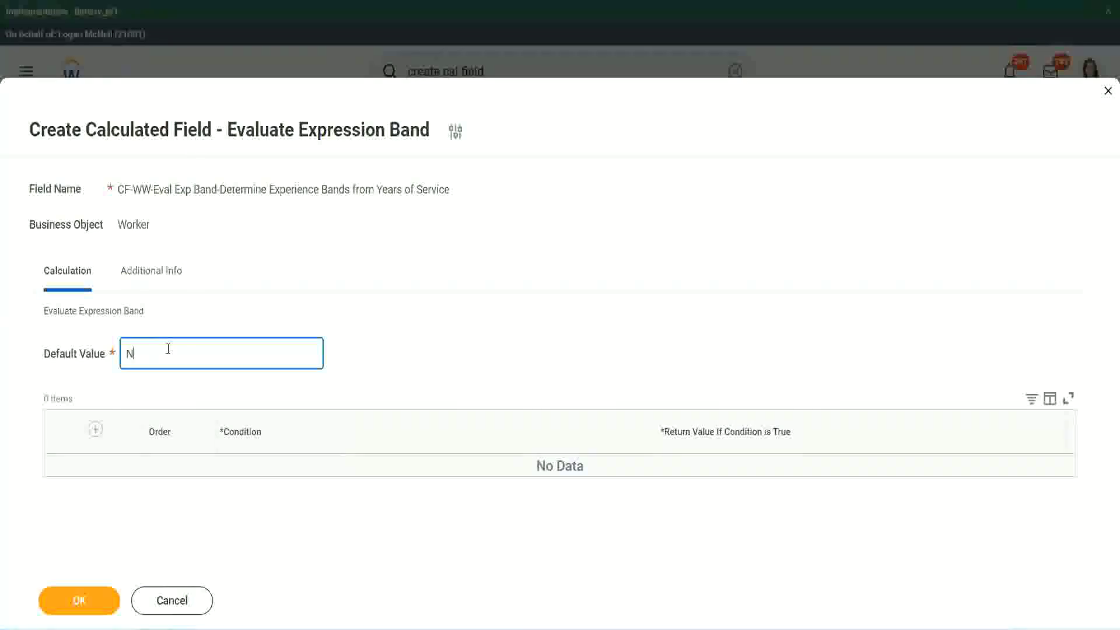
{"action": "key", "text": "BackSpace"}
{"action": "type", "text": "-"}
Step: Add the first condition row, erasing stray text typed into its return value
{"action": "left_click", "coordinate": [96, 433]}
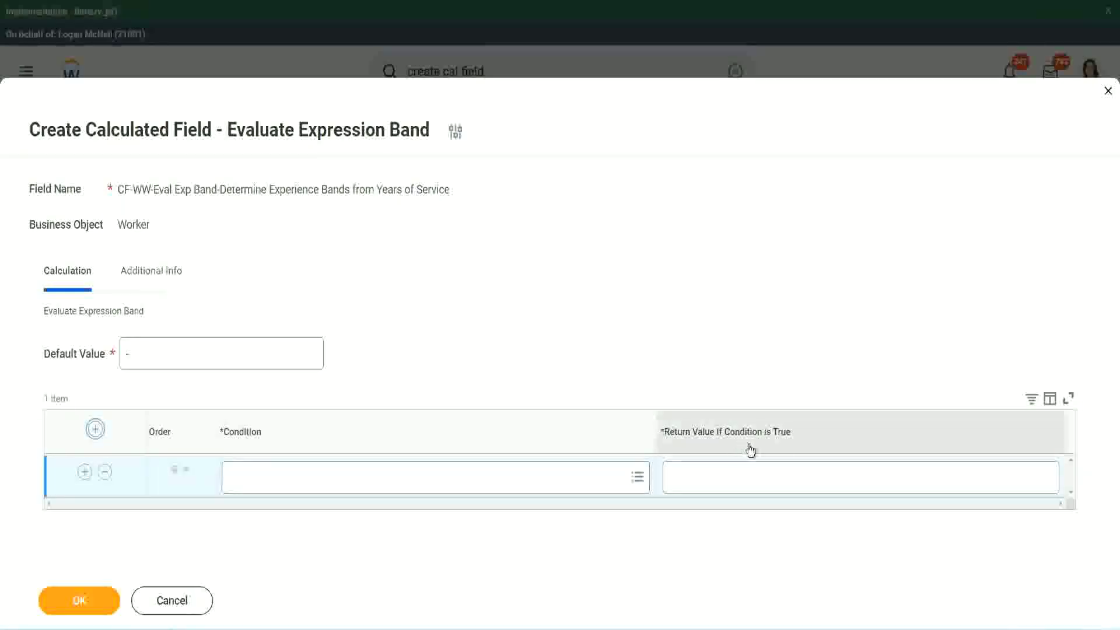
{"action": "left_click", "coordinate": [729, 479]}
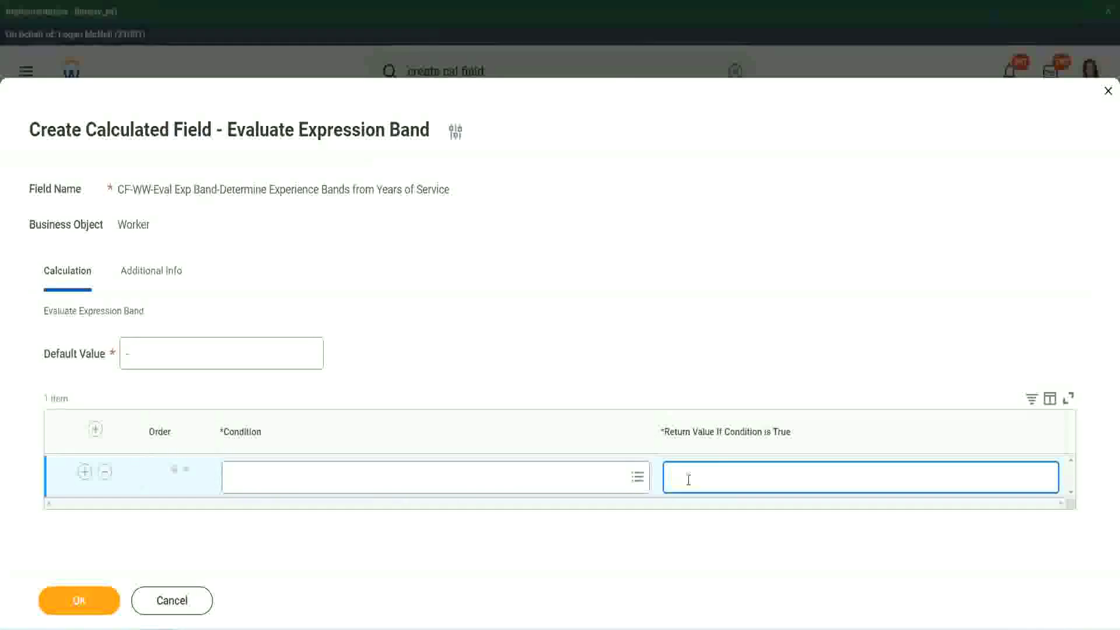
{"action": "type", "text": "adkjdjaidjaijdia"}
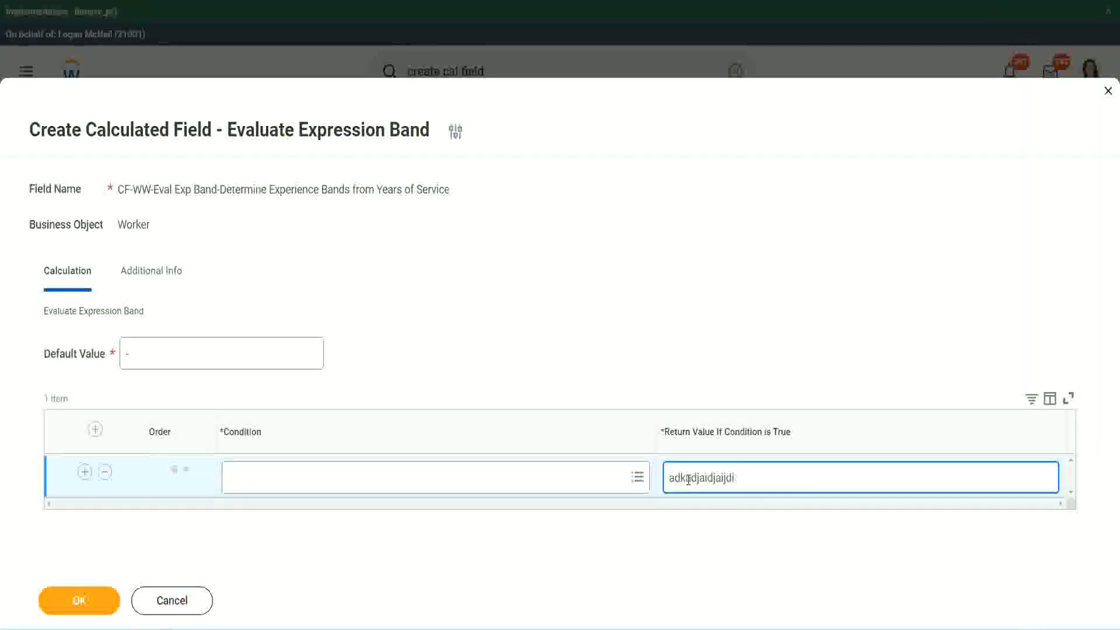
{"action": "key", "text": "BackSpace"}
{"action": "key", "text": "BackSpace"}
{"action": "key", "text": "BackSpace"}
{"action": "key", "text": "BackSpace"}
{"action": "key", "text": "BackSpace"}
{"action": "key", "text": "BackSpace"}
{"action": "key", "text": "BackSpace"}
{"action": "key", "text": "BackSpace"}
{"action": "key", "text": "BackSpace"}
{"action": "key", "text": "BackSpace"}
{"action": "key", "text": "BackSpace"}
{"action": "key", "text": "BackSpace"}
{"action": "key", "text": "BackSpace"}
{"action": "key", "text": "BackSpace"}
{"action": "key", "text": "BackSpace"}
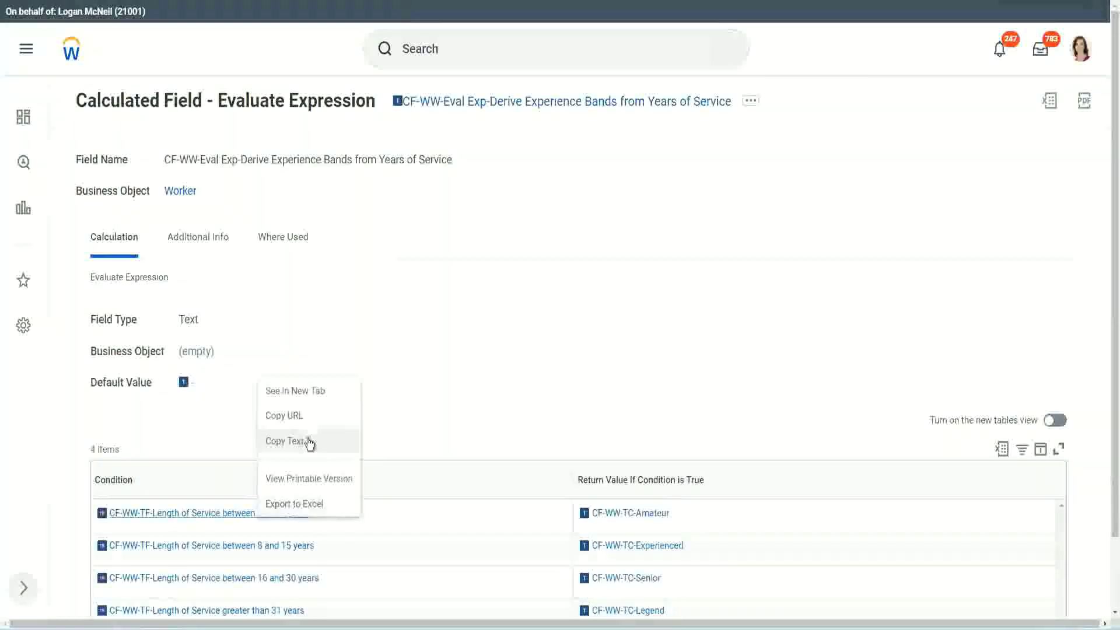
Step: Set the first row's condition to the 0–7 years length-of-service field
{"action": "left_click", "coordinate": [302, 442]}
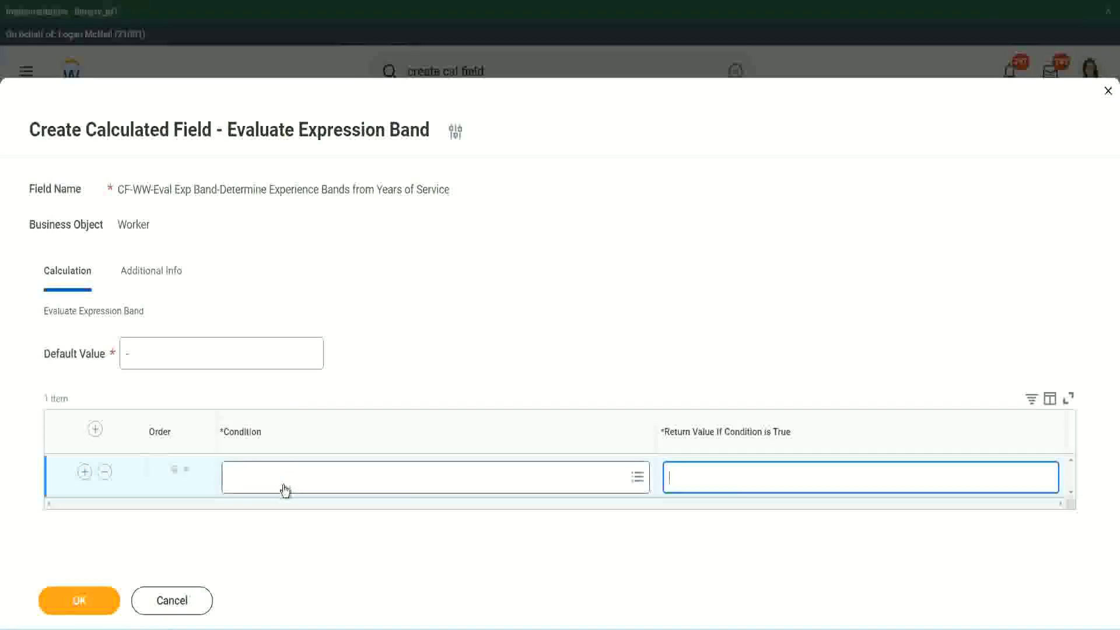
{"action": "left_click", "coordinate": [283, 482]}
{"action": "key", "text": "ctrl+v"}
{"action": "key", "text": "Return"}
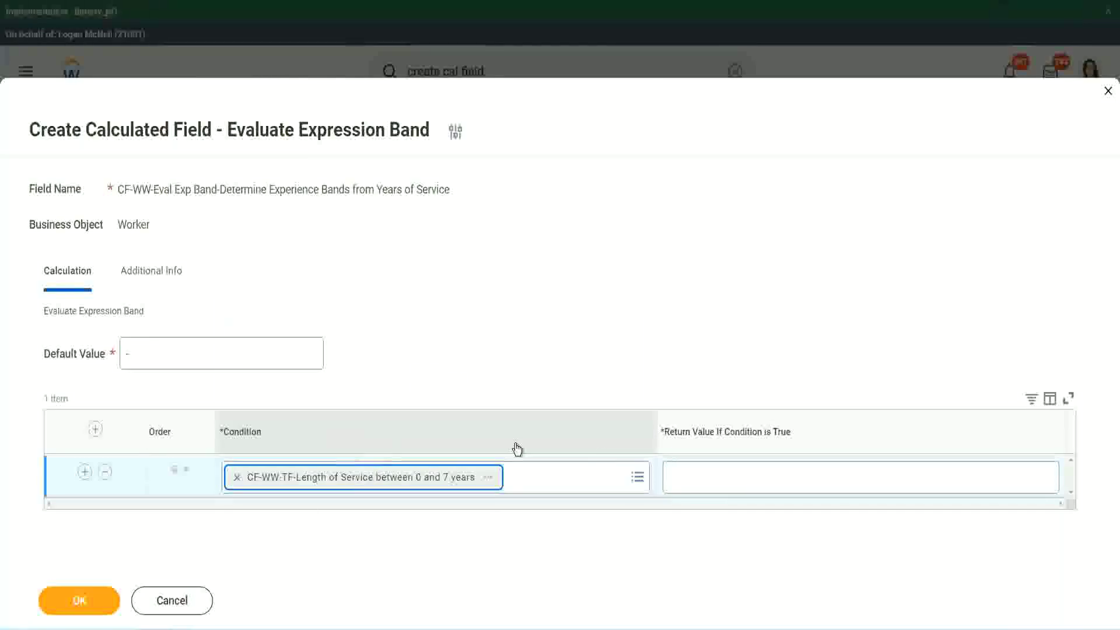
Step: Return 'Amateur' for the first band and add a second row
{"action": "left_click", "coordinate": [708, 467]}
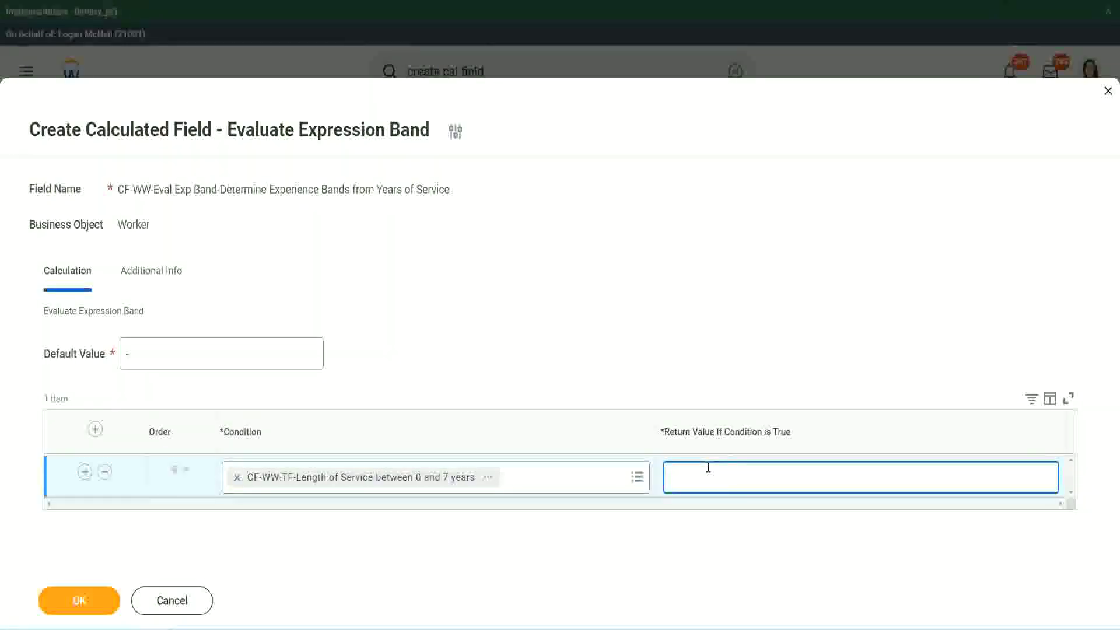
{"action": "type", "text": "Amateur"}
{"action": "left_click", "coordinate": [86, 472]}
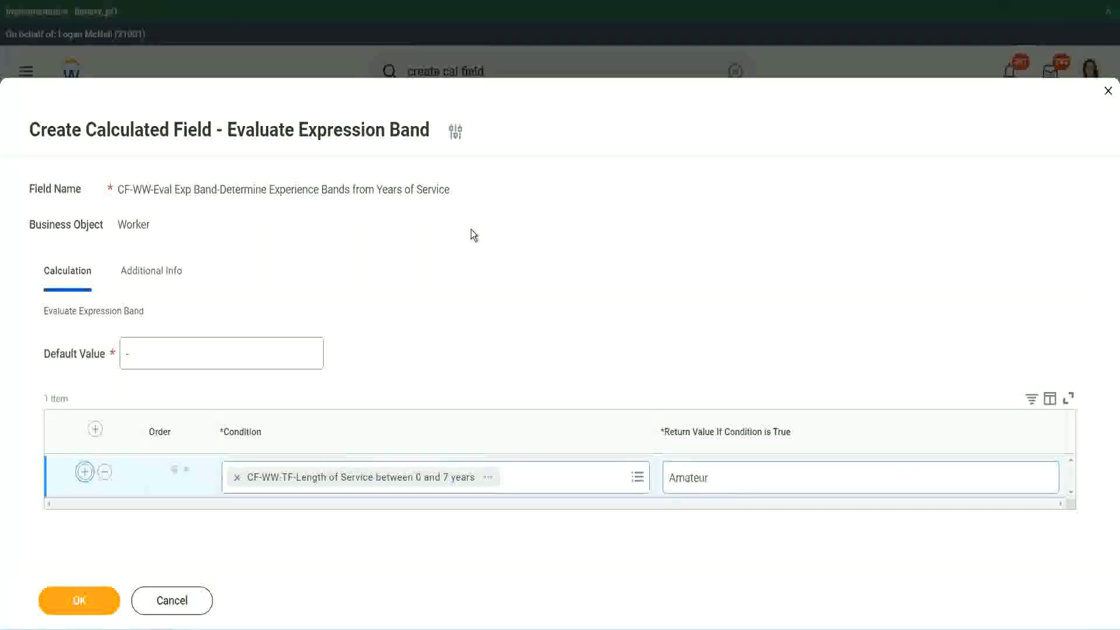
{"action": "left_click", "coordinate": [85, 472]}
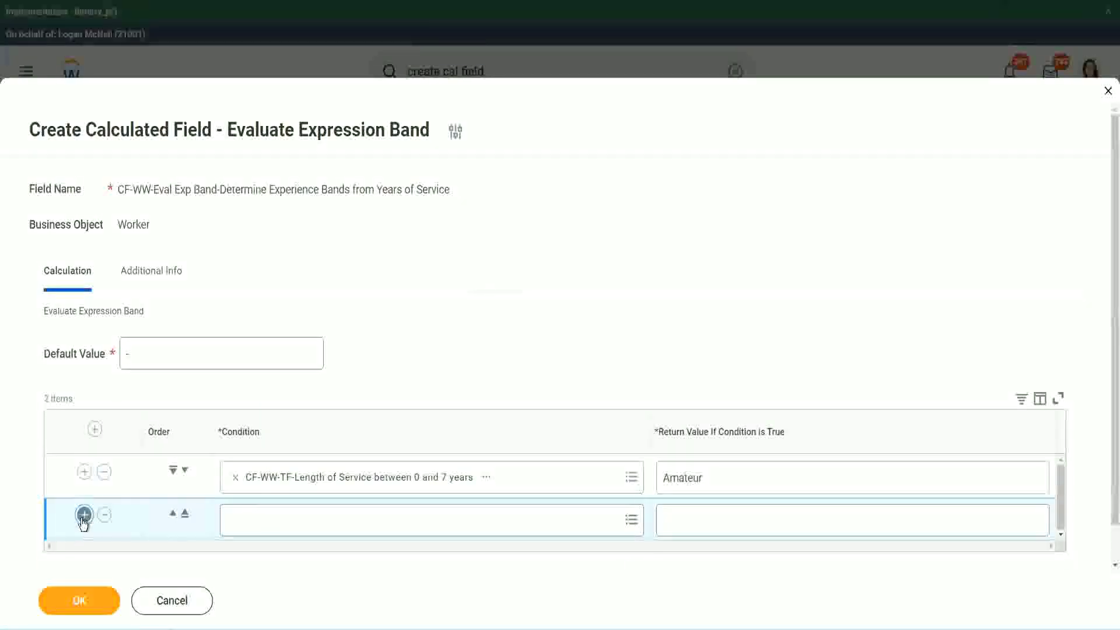
Step: Add two more rows and place the 16–30 years condition in row three
{"action": "left_click", "coordinate": [84, 515]}
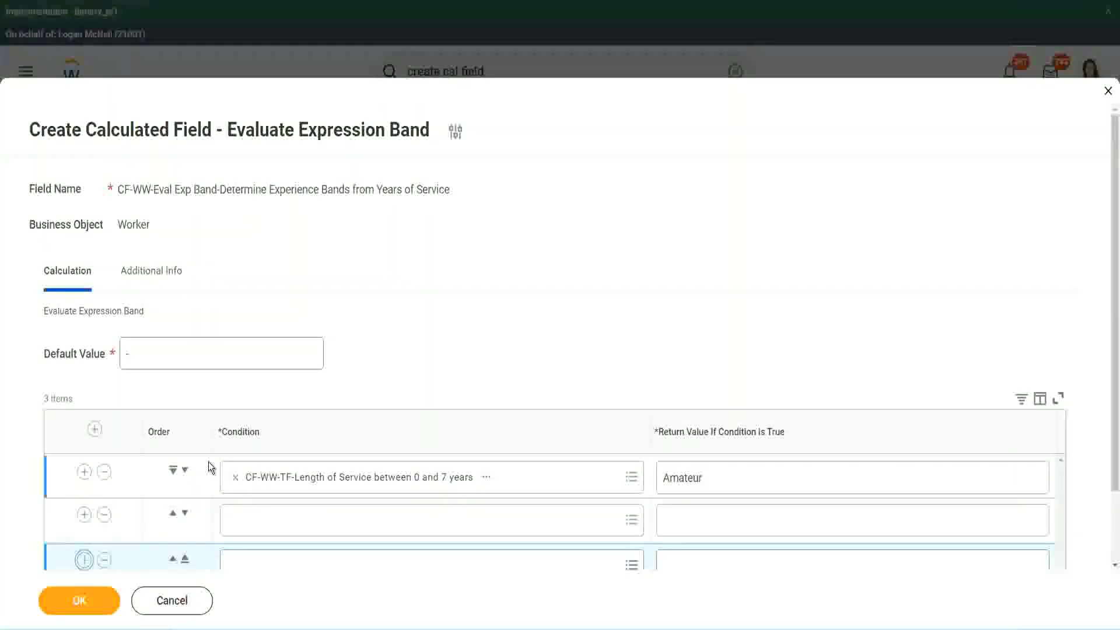
{"action": "left_click", "coordinate": [84, 474]}
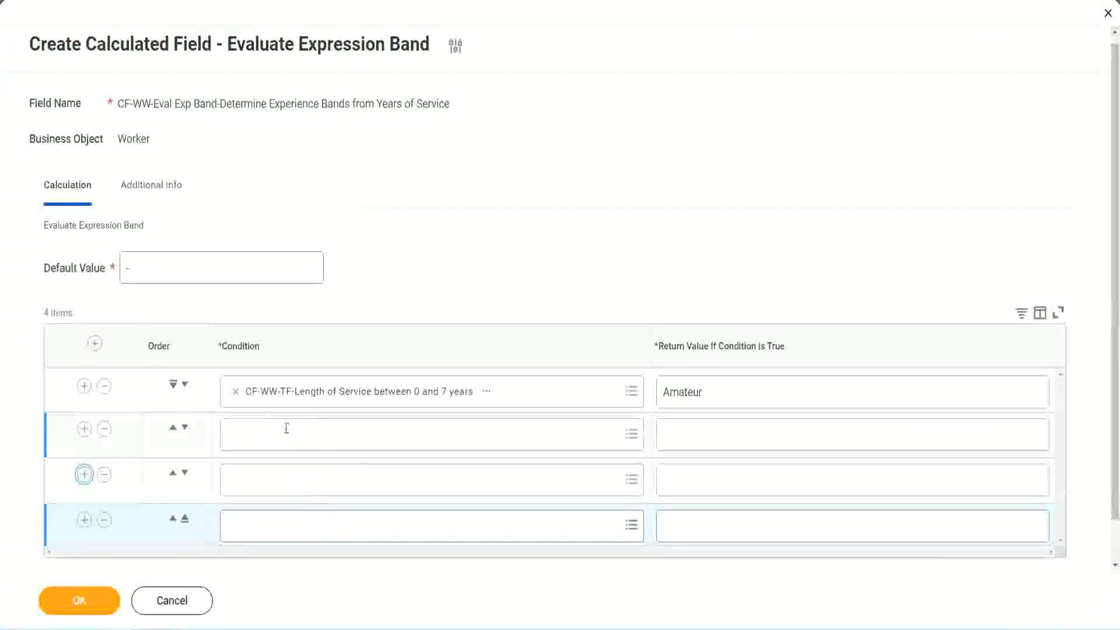
{"action": "left_click", "coordinate": [286, 428]}
{"action": "key", "text": "ctrl+v"}
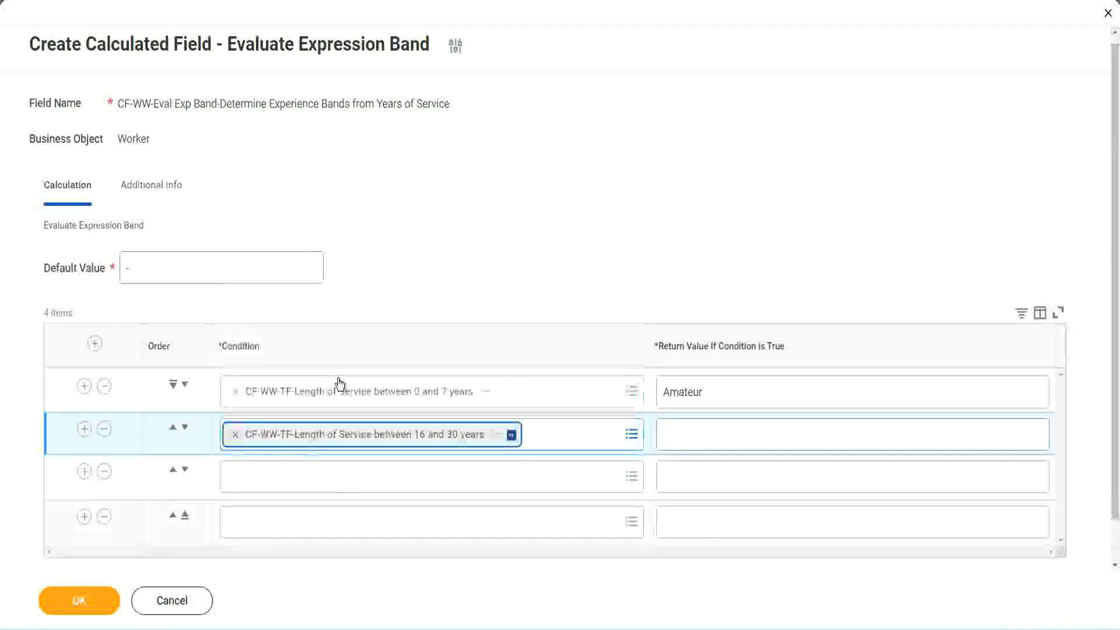
{"action": "left_click", "coordinate": [183, 430]}
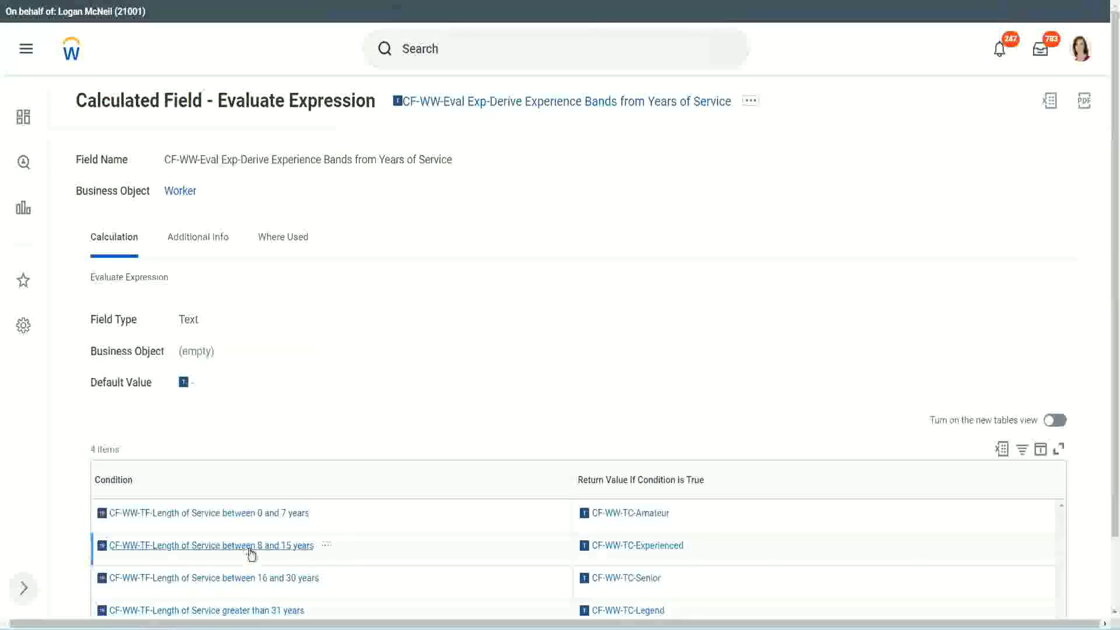
Step: Copy the 8–15 years condition name and enter it in row two
{"action": "right_click", "coordinate": [251, 553]}
{"action": "left_click", "coordinate": [284, 472]}
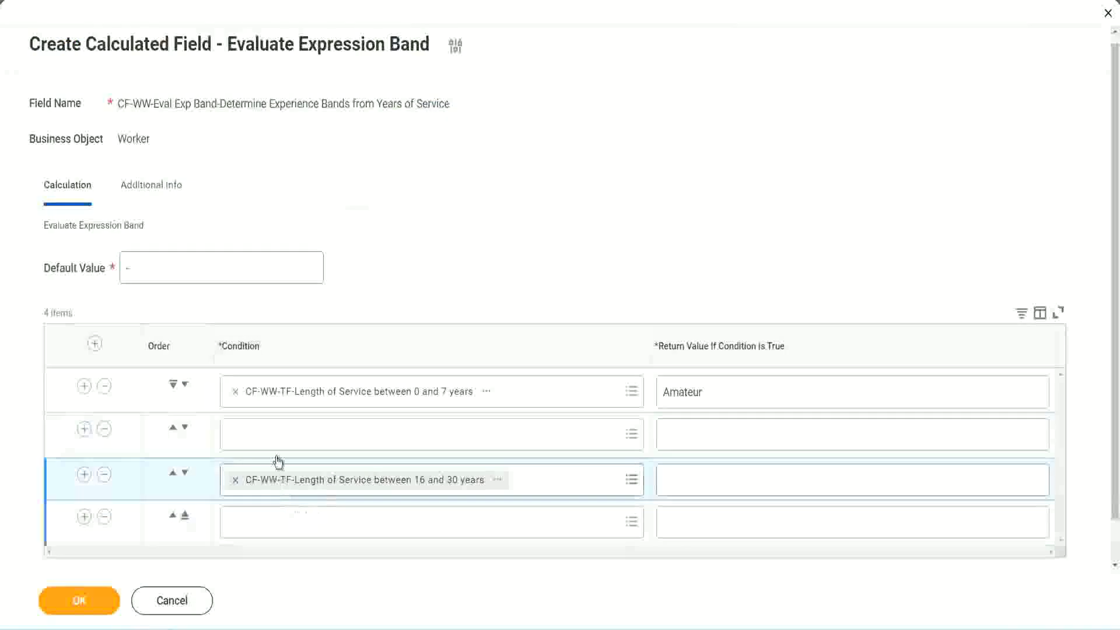
{"action": "left_click", "coordinate": [280, 446]}
{"action": "key", "text": "ctrl+v"}
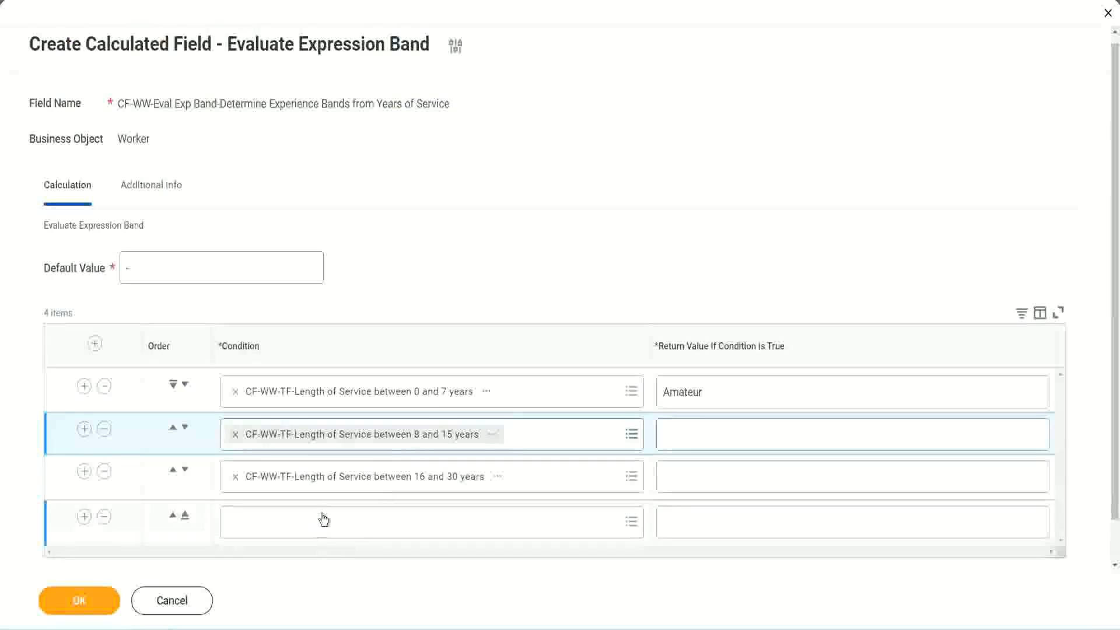
Step: Give row four the greater-than-31 years condition, with return values Legend, Senior and Experienced
{"action": "left_click", "coordinate": [324, 519]}
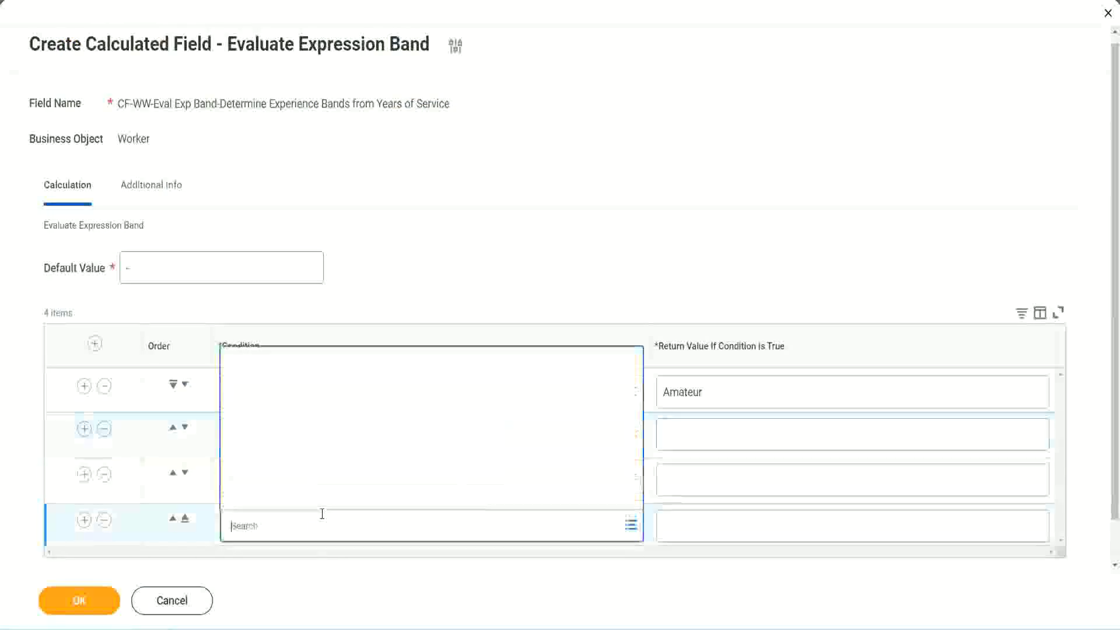
{"action": "key", "text": "ctrl+v"}
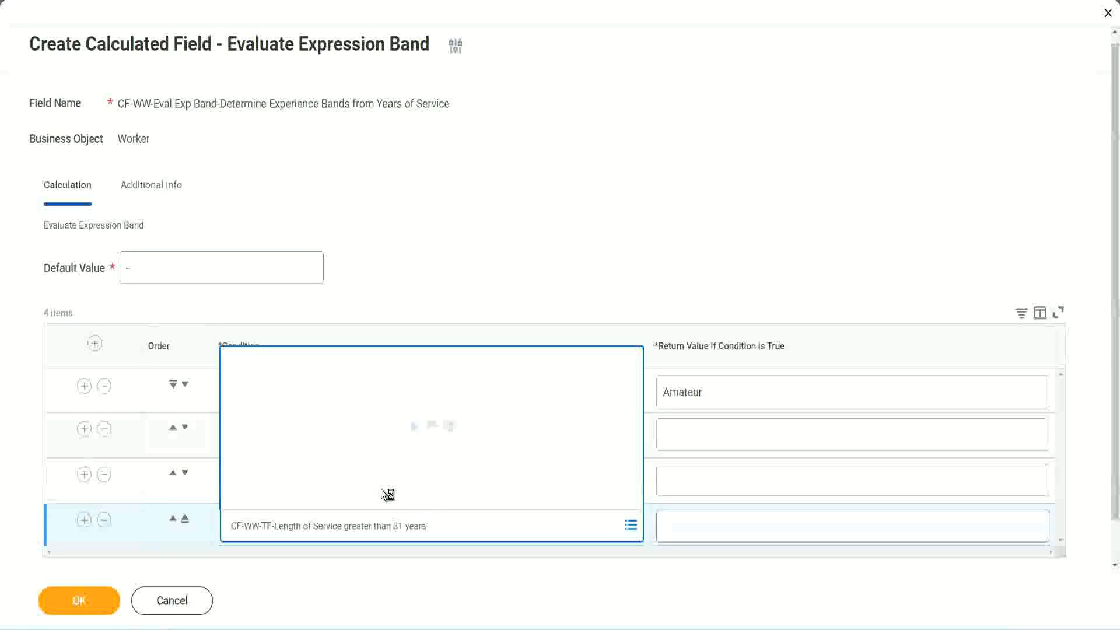
{"action": "left_click", "coordinate": [736, 524]}
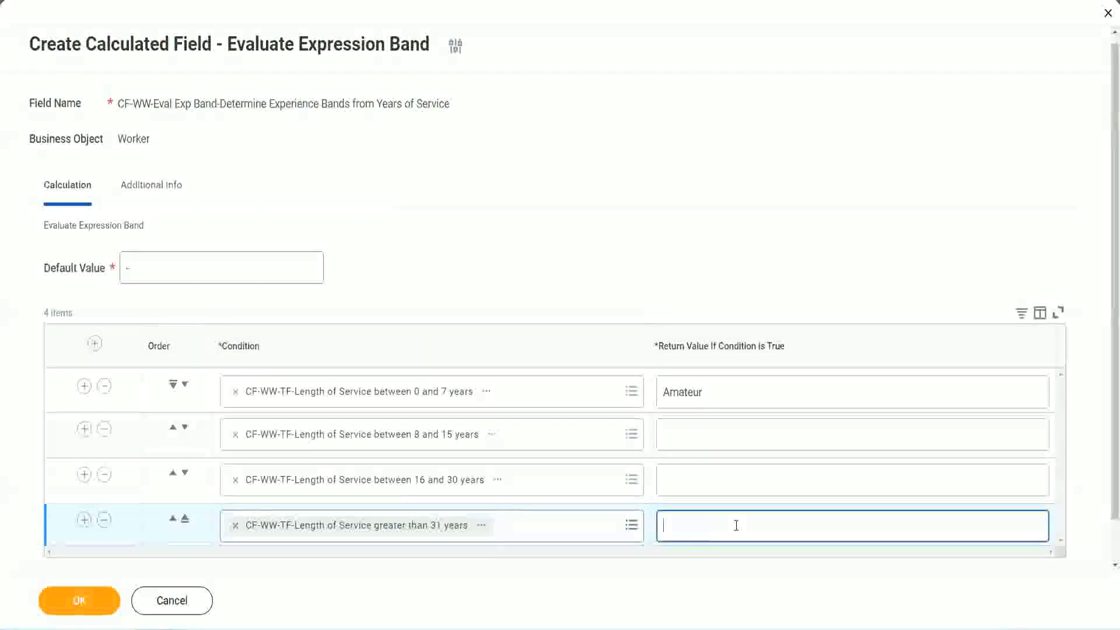
{"action": "type", "text": "Le"}
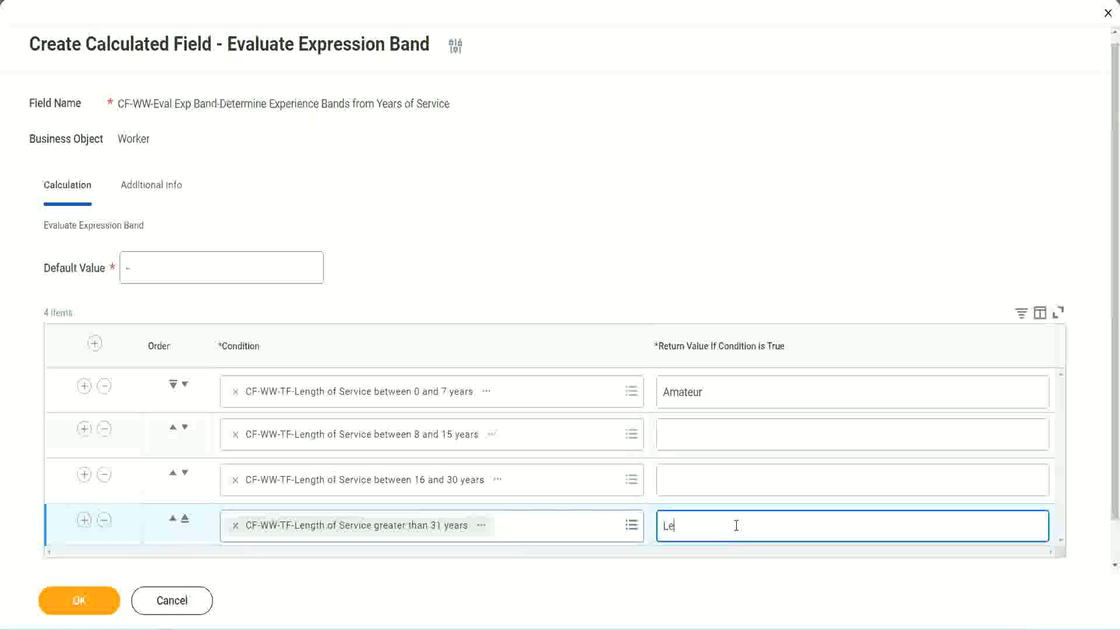
{"action": "type", "text": "gend"}
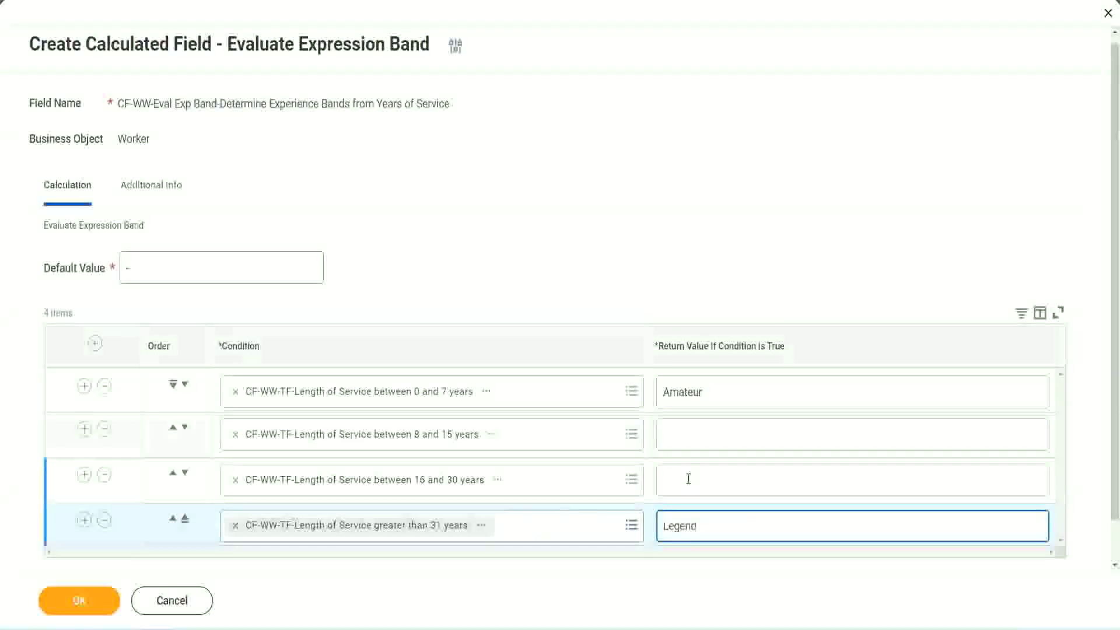
{"action": "left_click", "coordinate": [689, 478]}
{"action": "type", "text": "Senior"}
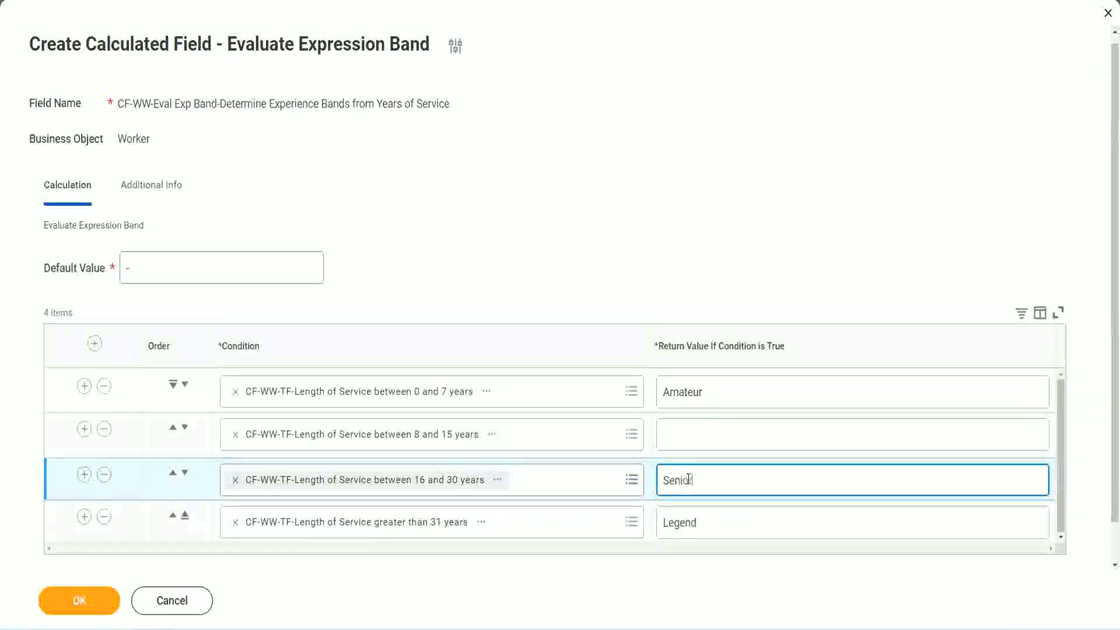
{"action": "left_click", "coordinate": [705, 435]}
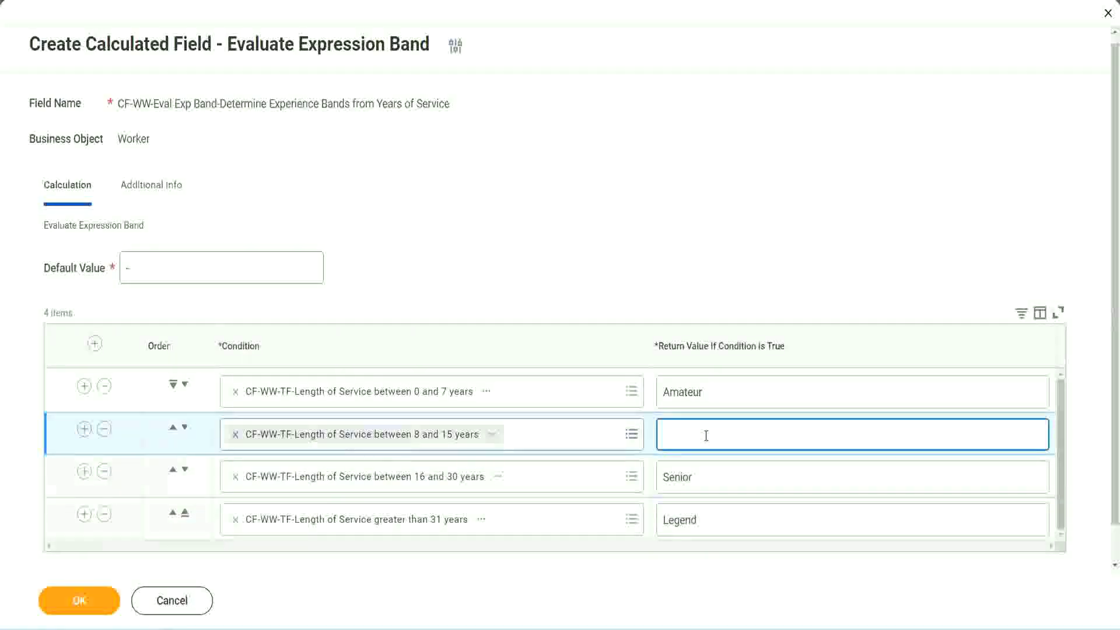
{"action": "type", "text": "Experienced"}
Step: Save the band field, review its band labels, and copy the saved field's name
{"action": "left_click", "coordinate": [80, 600]}
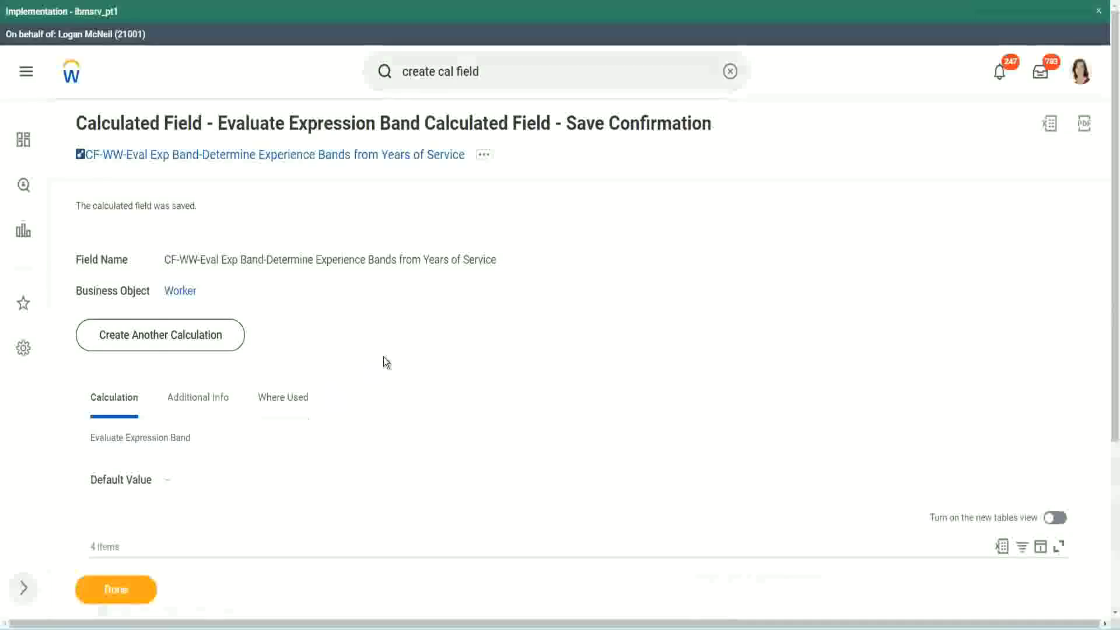
{"action": "scroll", "coordinate": [383, 357], "scroll_direction": "down", "scroll_amount": 3}
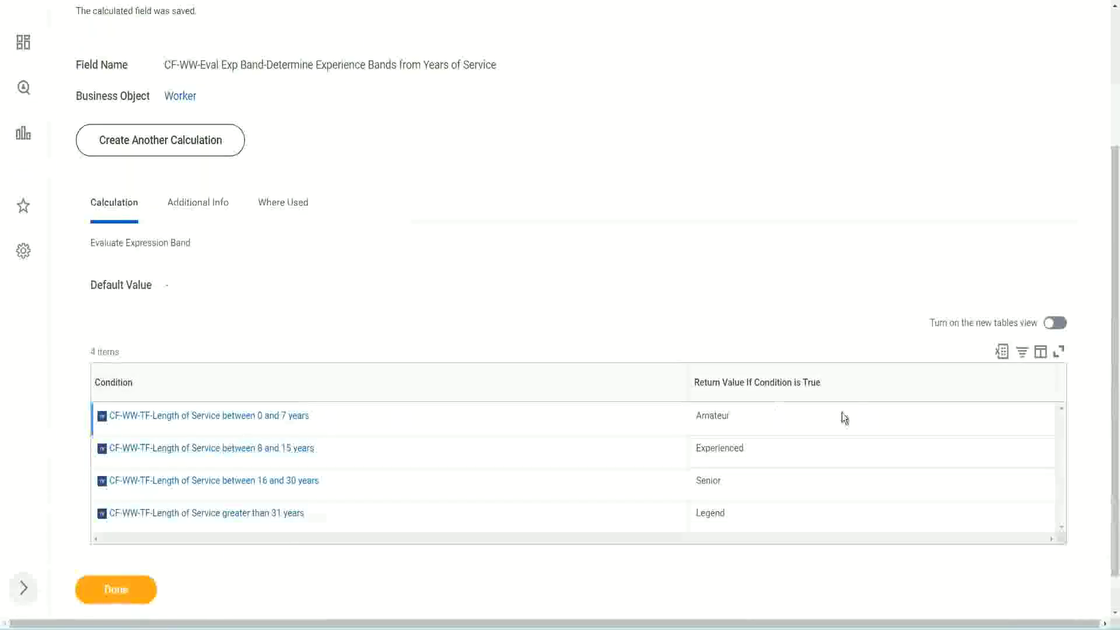
{"action": "triple_click", "coordinate": [718, 414]}
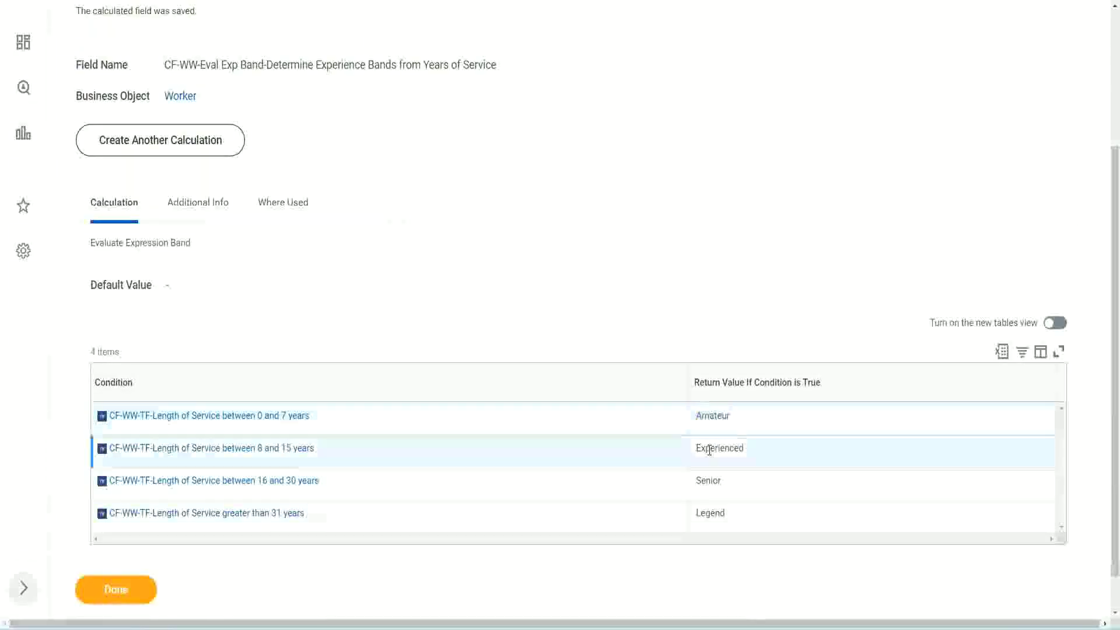
{"action": "double_click", "coordinate": [709, 449]}
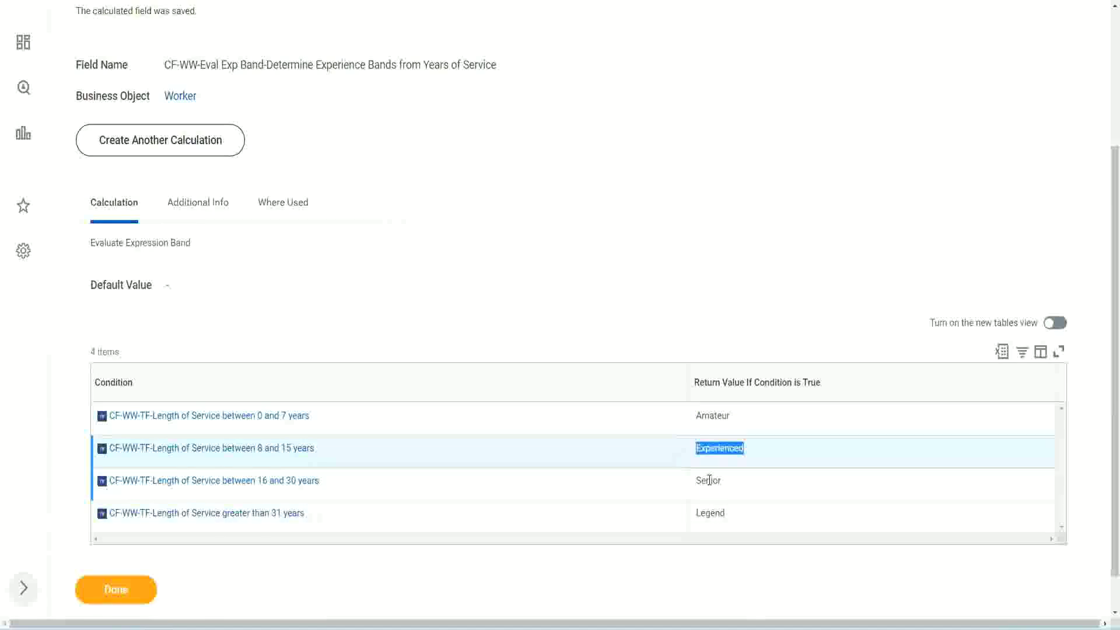
{"action": "double_click", "coordinate": [709, 479]}
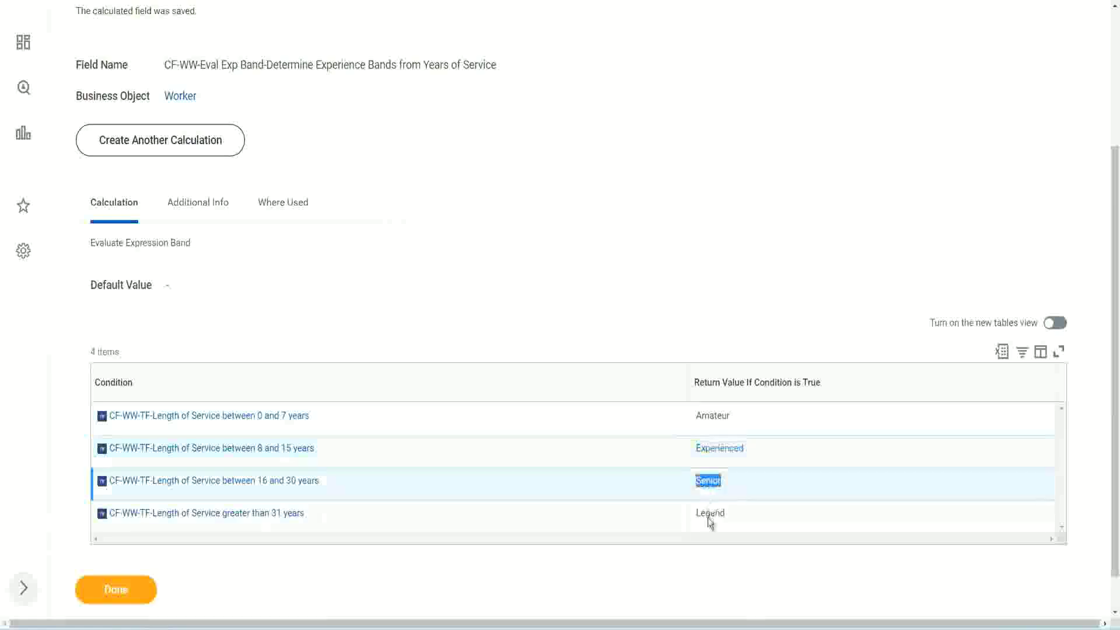
{"action": "left_click", "coordinate": [710, 512]}
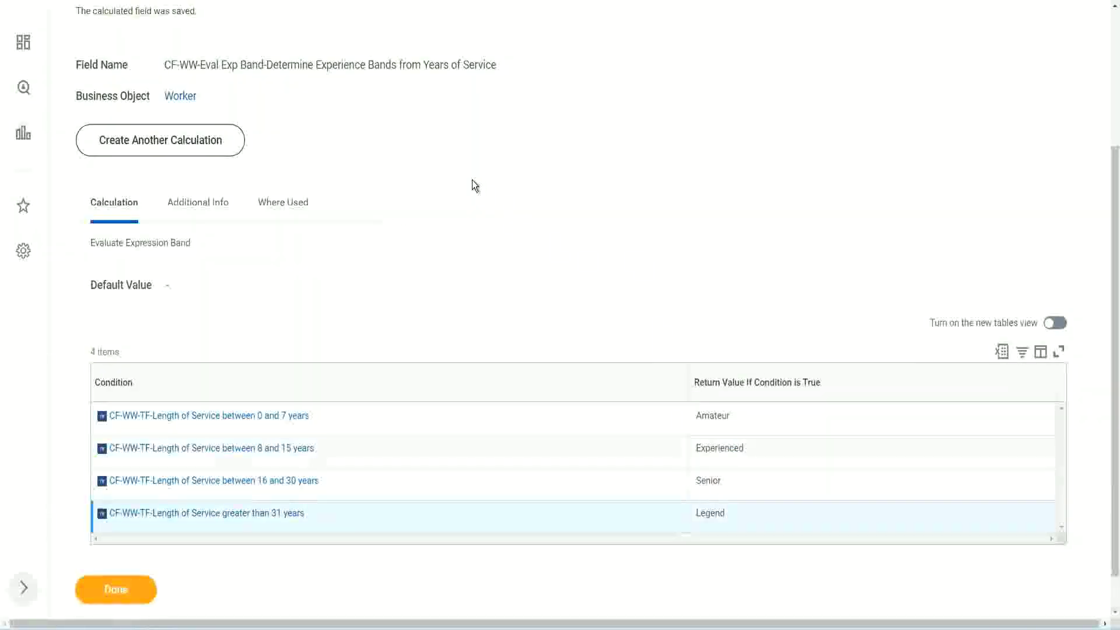
{"action": "scroll", "coordinate": [476, 185], "scroll_direction": "up", "scroll_amount": 3}
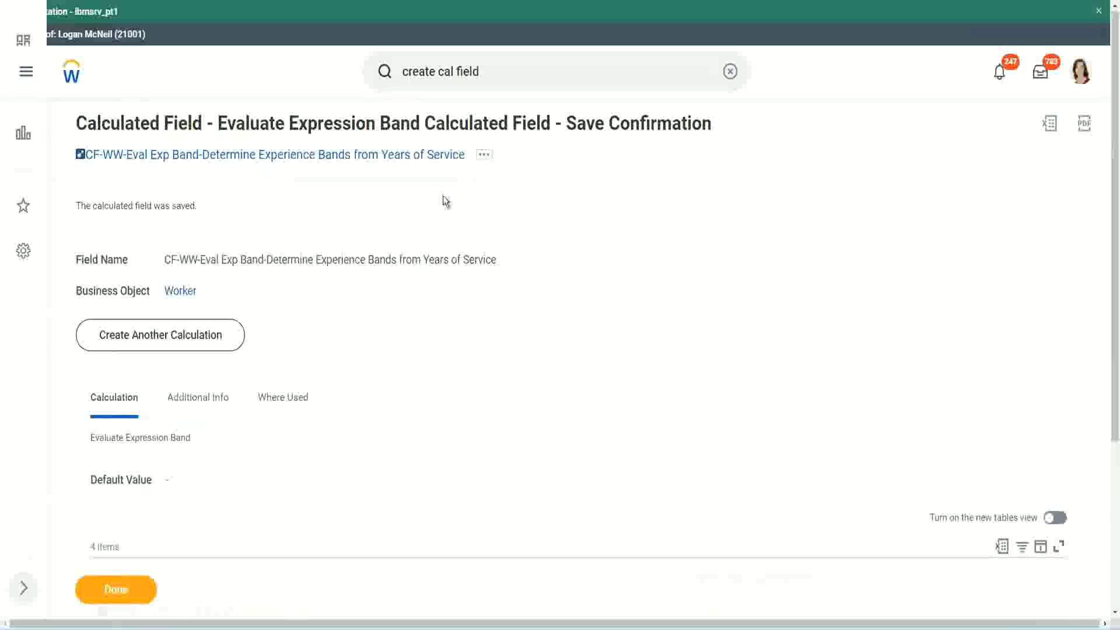
{"action": "right_click", "coordinate": [366, 159]}
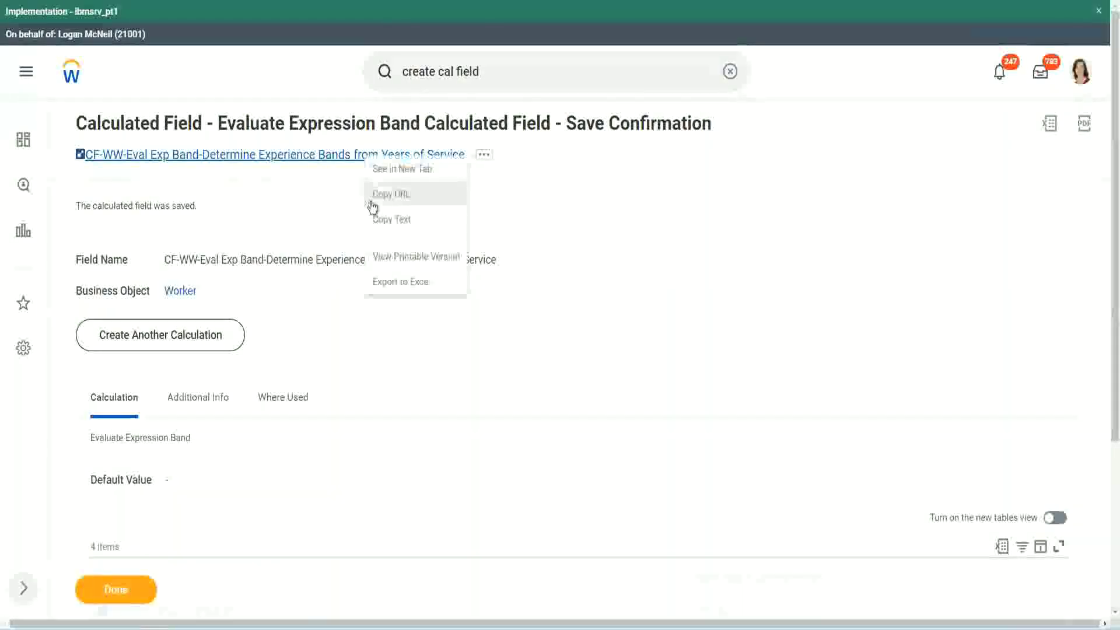
{"action": "left_click", "coordinate": [456, 225]}
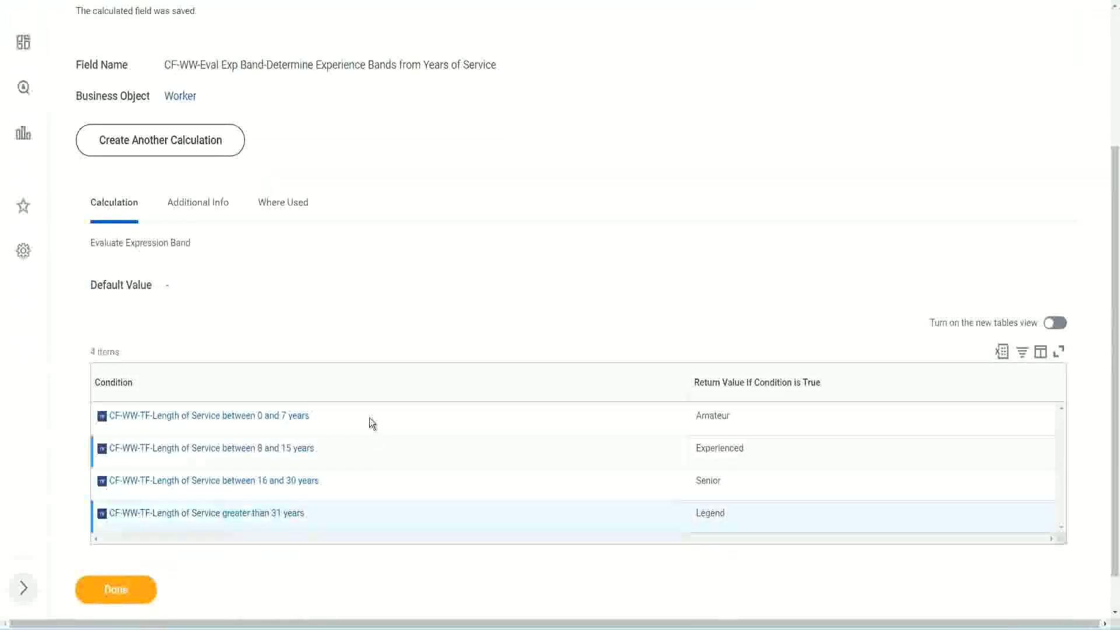
{"action": "scroll", "coordinate": [379, 423], "scroll_direction": "down", "scroll_amount": 1}
{"action": "scroll", "coordinate": [392, 266], "scroll_direction": "up", "scroll_amount": 2}
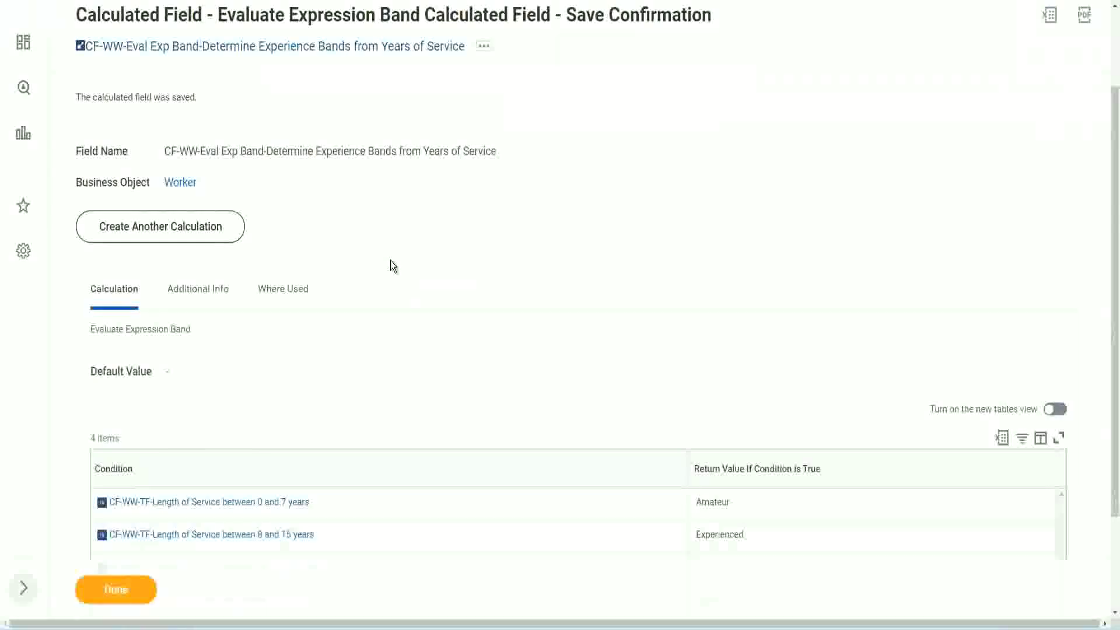
{"action": "scroll", "coordinate": [391, 260], "scroll_direction": "down", "scroll_amount": 2}
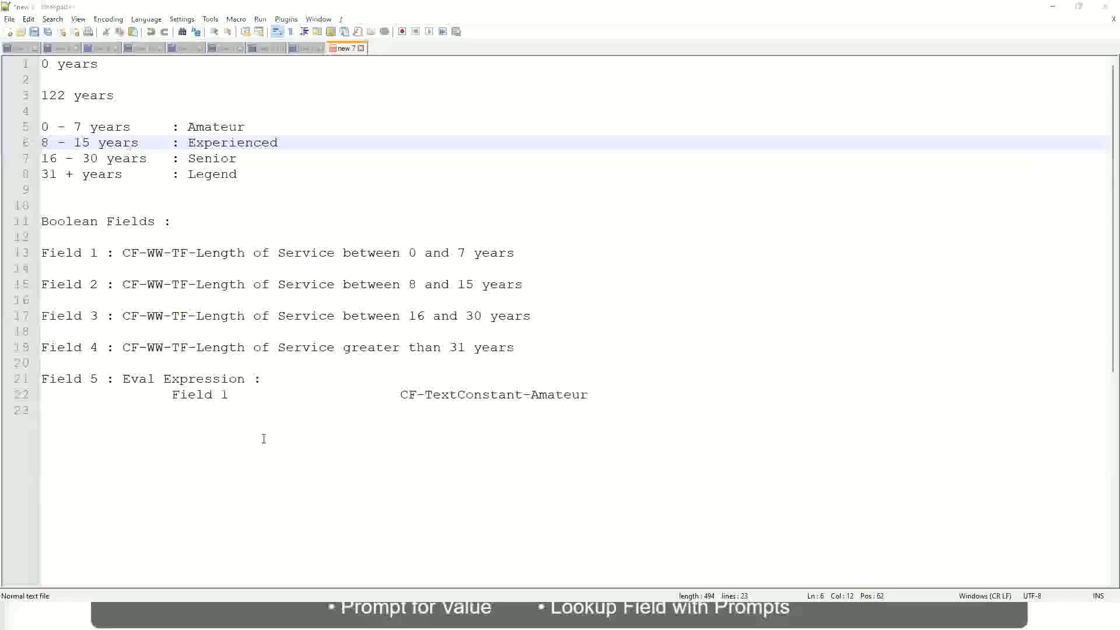
{"action": "key", "text": "alt+Tab"}
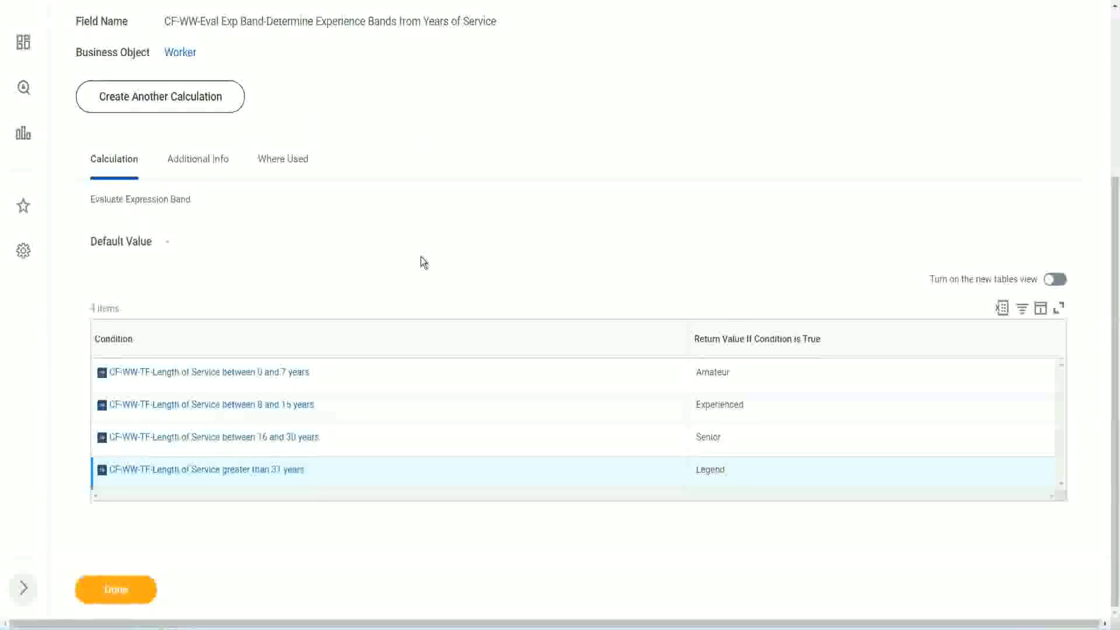
Step: Close the saved calculated field with Done and open WW Employee Details in the custom report editor
{"action": "scroll", "coordinate": [421, 257], "scroll_direction": "up", "scroll_amount": 1}
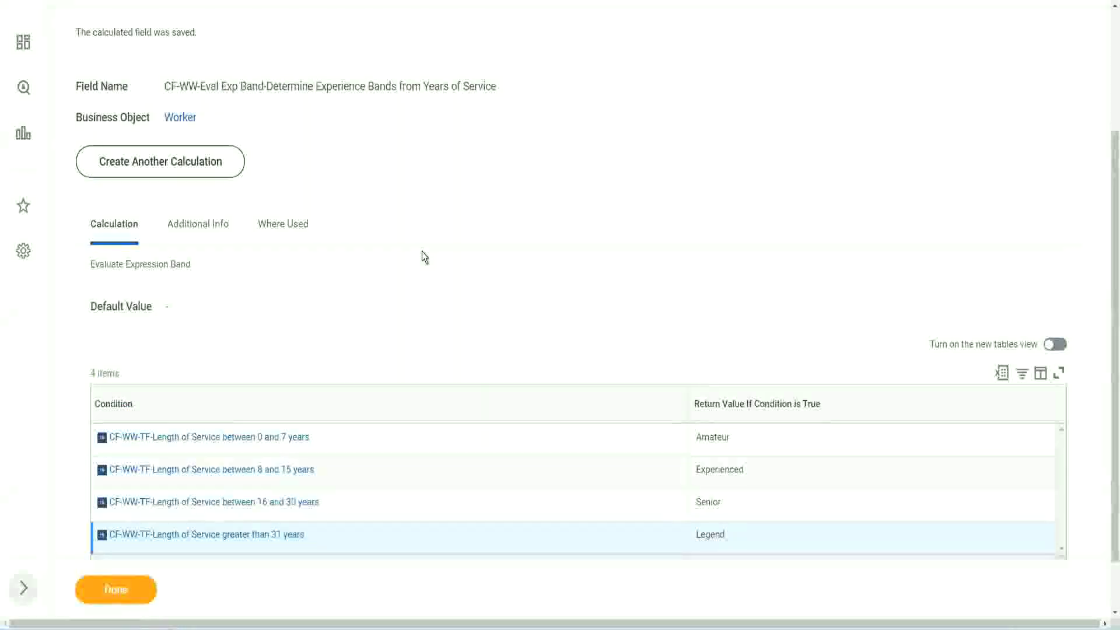
{"action": "scroll", "coordinate": [424, 256], "scroll_direction": "up", "scroll_amount": 3}
{"action": "scroll", "coordinate": [422, 255], "scroll_direction": "down", "scroll_amount": 4}
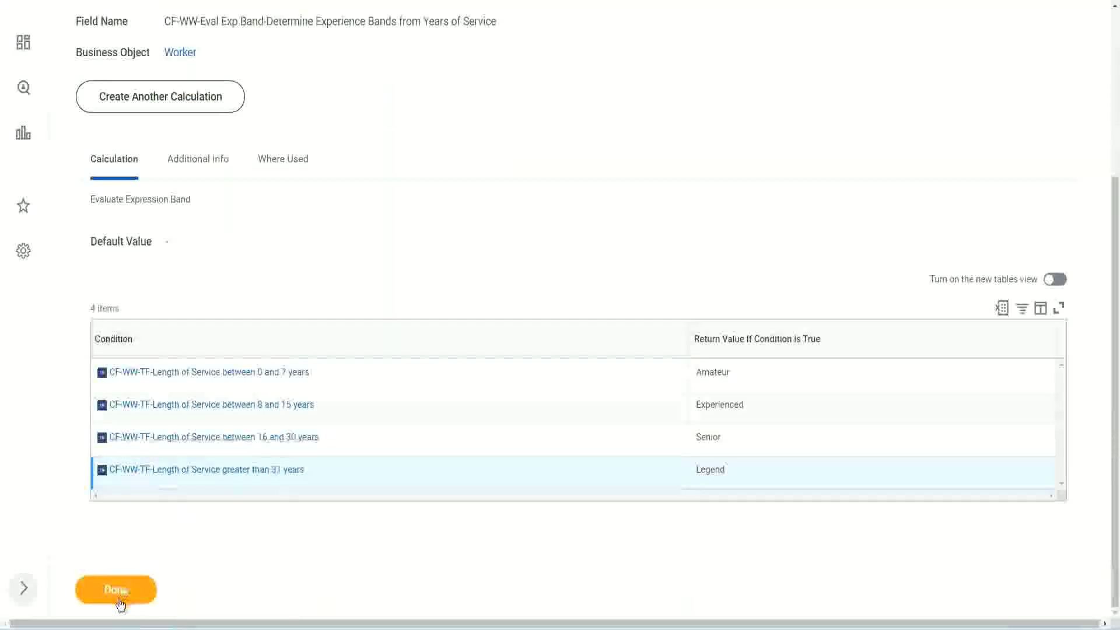
{"action": "left_click", "coordinate": [118, 598]}
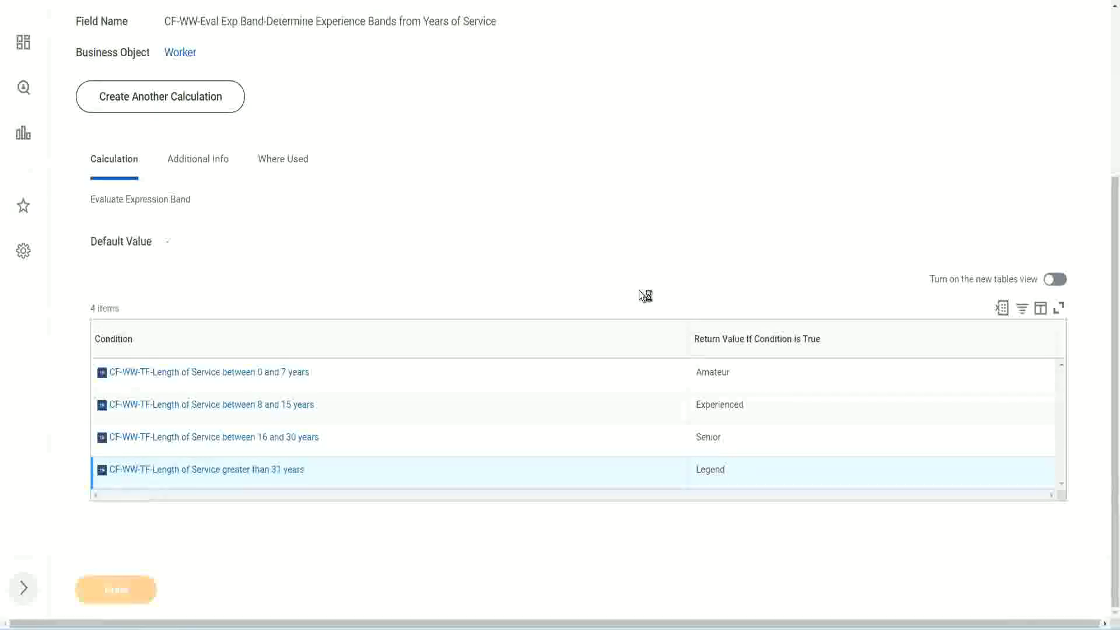
{"action": "scroll", "coordinate": [501, 260], "scroll_direction": "down", "scroll_amount": 2}
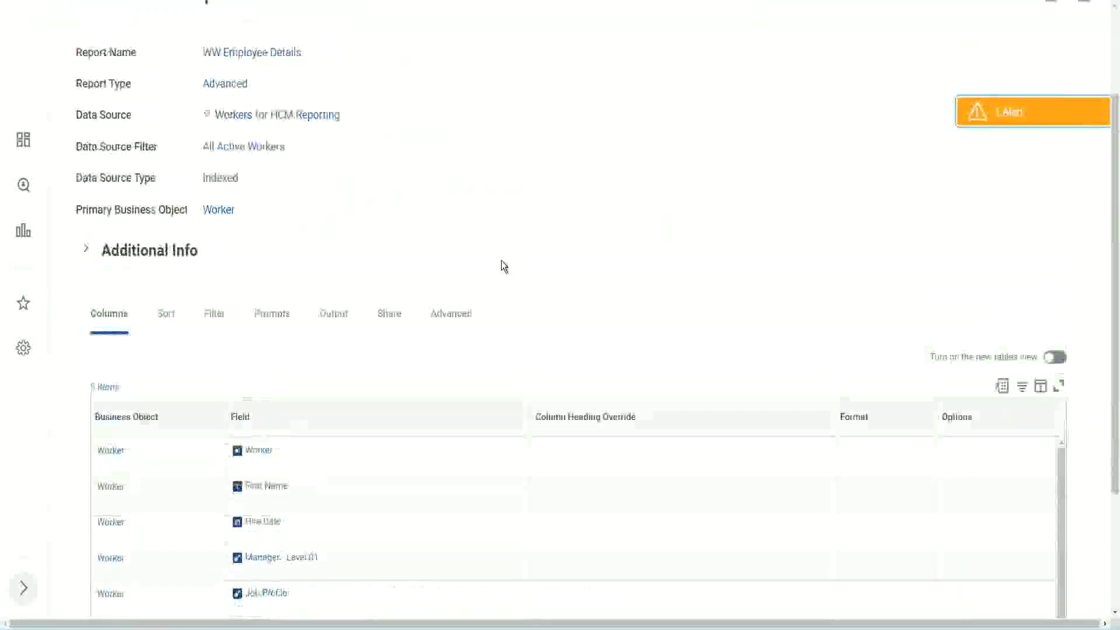
{"action": "scroll", "coordinate": [504, 266], "scroll_direction": "up", "scroll_amount": 2}
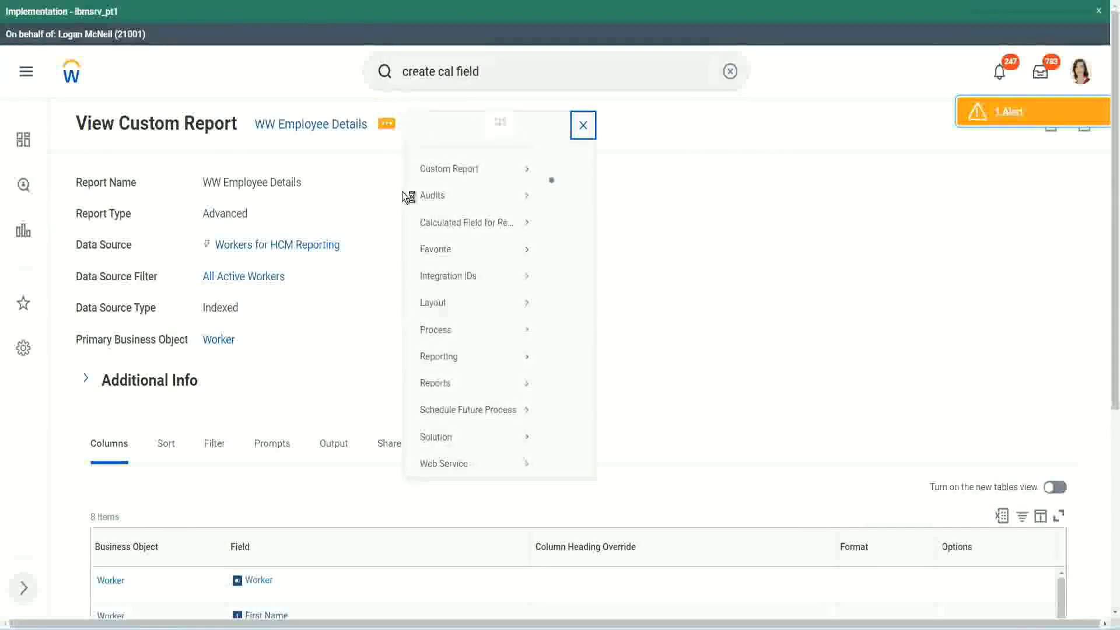
{"action": "mouse_move", "coordinate": [457, 188]}
{"action": "left_click", "coordinate": [570, 191]}
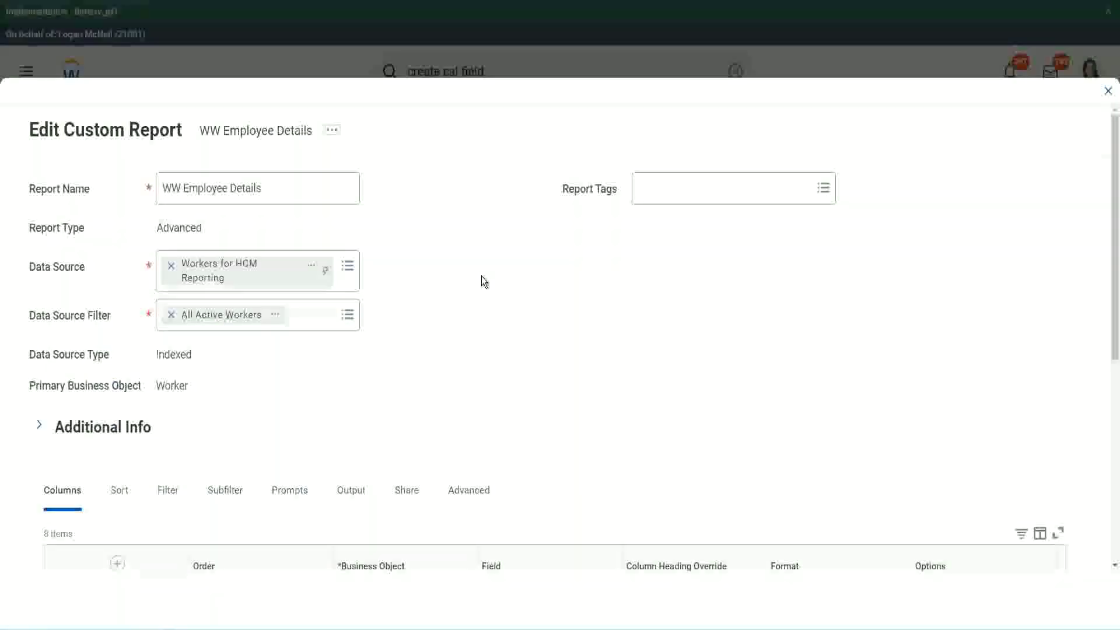
Step: Add an empty column row at the end of the report's column list
{"action": "scroll", "coordinate": [347, 484], "scroll_direction": "down", "scroll_amount": 8}
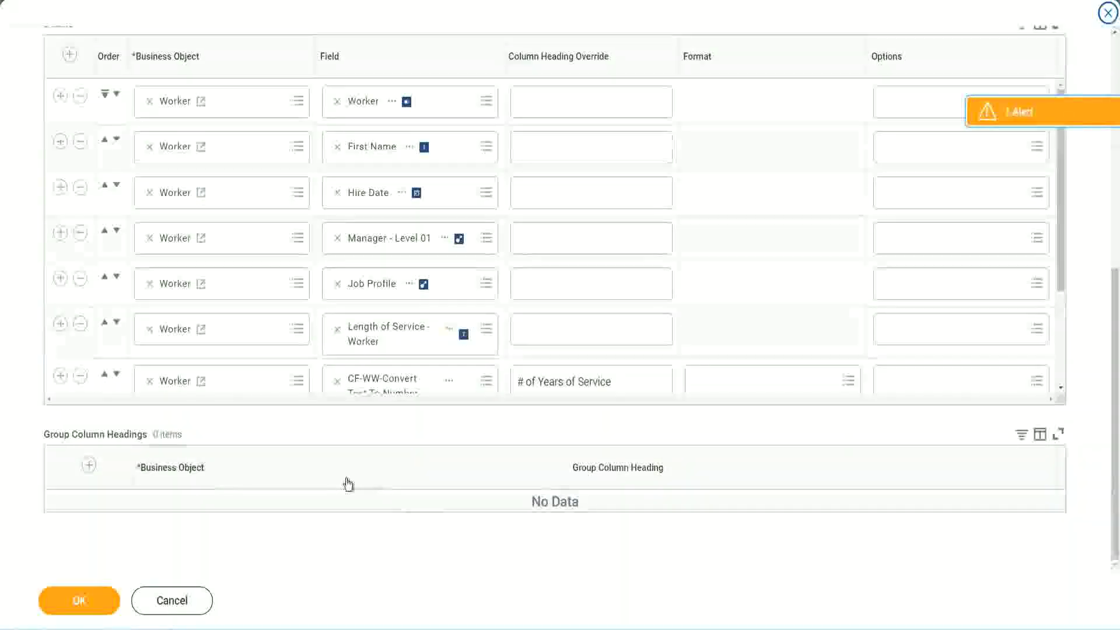
{"action": "scroll", "coordinate": [175, 327], "scroll_direction": "down", "scroll_amount": 3}
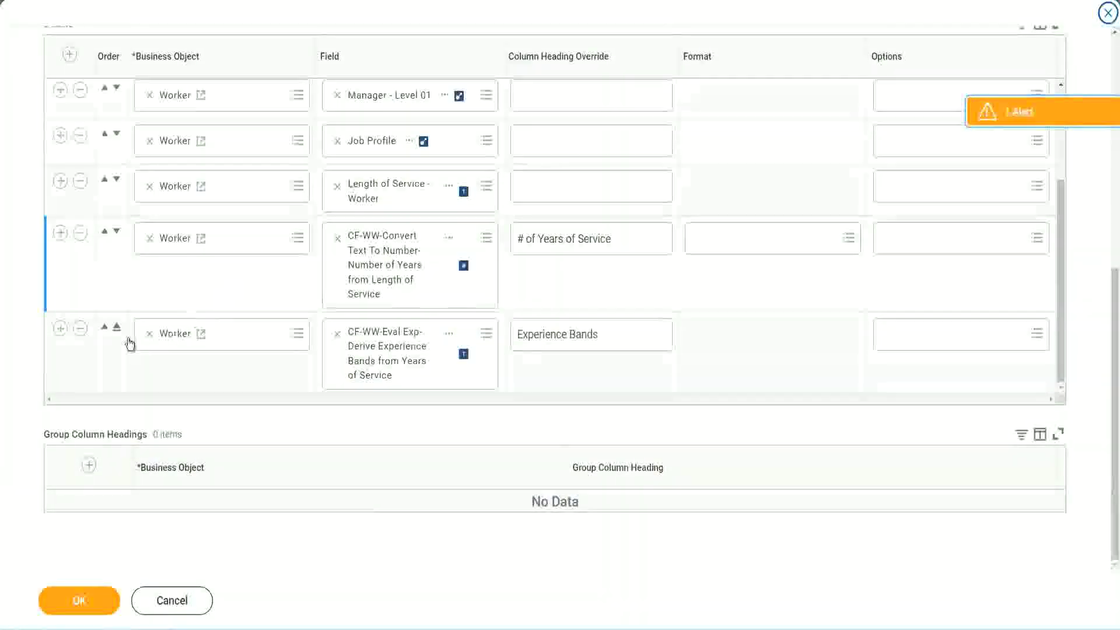
{"action": "left_click", "coordinate": [60, 328]}
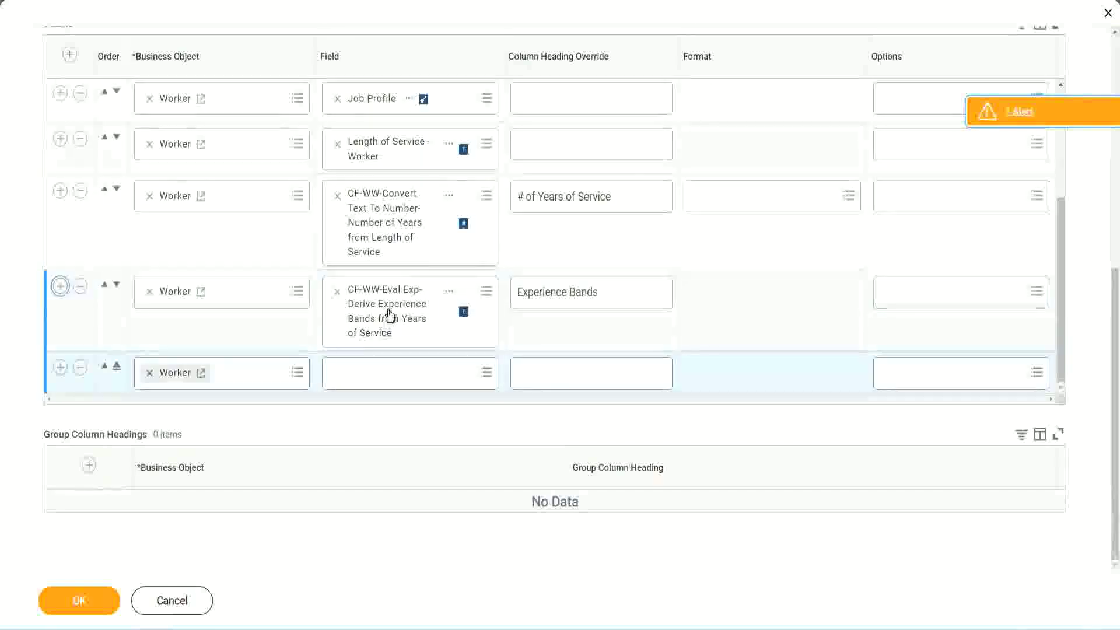
{"action": "right_click", "coordinate": [388, 317]}
{"action": "left_click", "coordinate": [376, 385]}
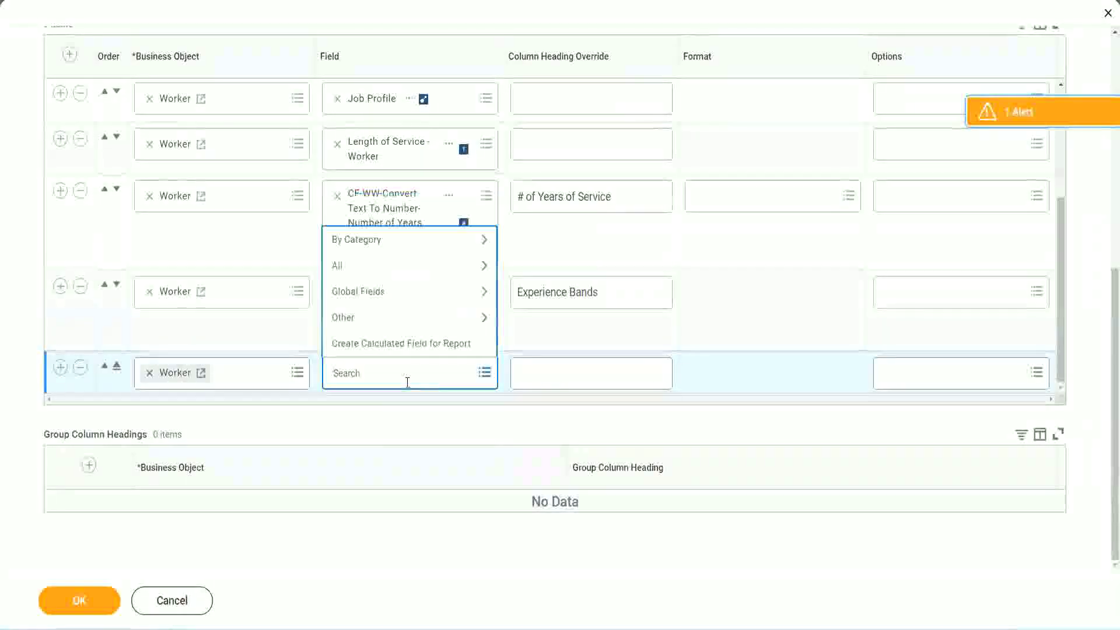
Step: Search 'CF-WW-Eval Exp Band' and pick the Determine Experience Bands field for the new column
{"action": "key", "text": "ctrl+v"}
{"action": "key", "text": "ctrl+a"}
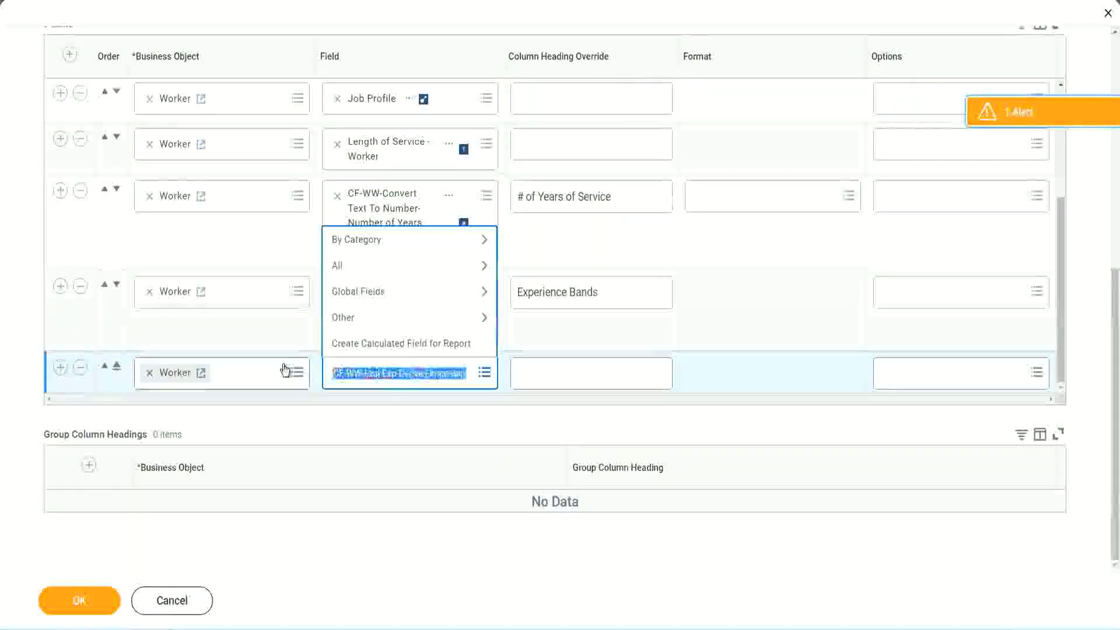
{"action": "left_click", "coordinate": [396, 373]}
{"action": "type", "text": "Ban"}
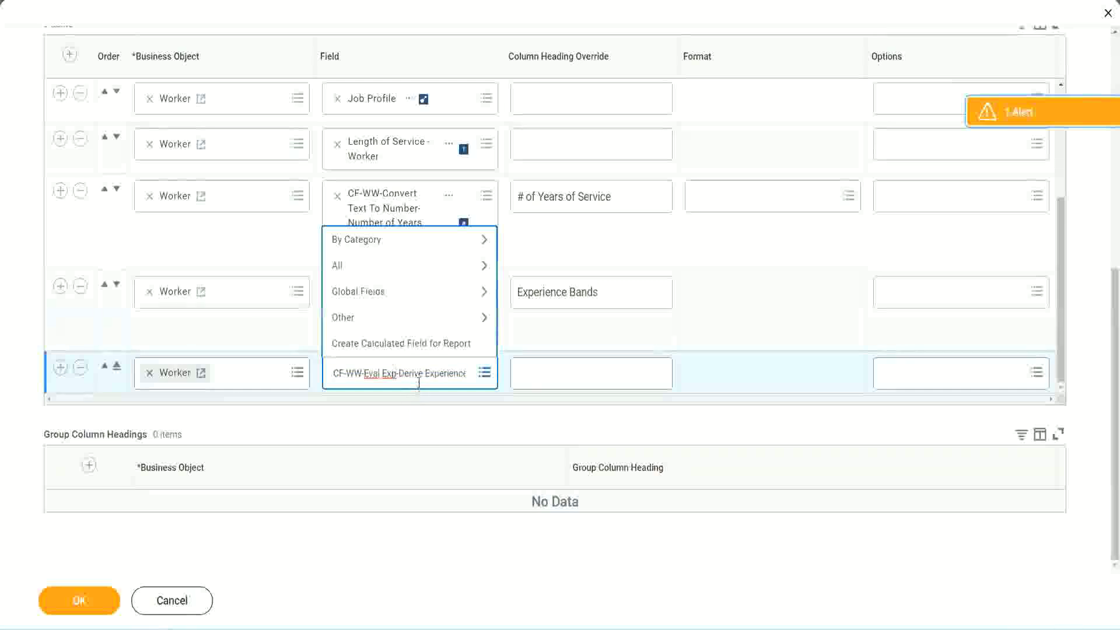
{"action": "type", "text": "ds"}
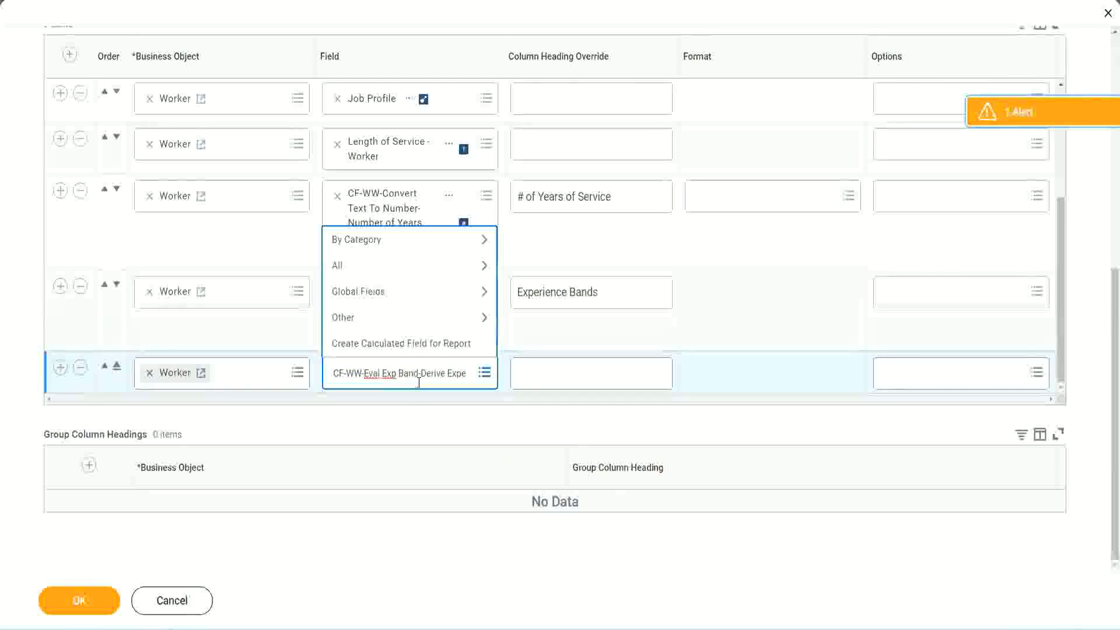
{"action": "key", "text": "BackSpace"}
{"action": "key", "text": "Delete"}
{"action": "key", "text": "Delete"}
{"action": "key", "text": "Delete"}
{"action": "key", "text": "Delete"}
{"action": "key", "text": "Delete"}
{"action": "key", "text": "Delete"}
{"action": "key", "text": "Delete"}
{"action": "key", "text": "Delete"}
{"action": "key", "text": "Delete"}
{"action": "key", "text": "Delete"}
{"action": "key", "text": "Delete"}
{"action": "key", "text": "Delete"}
{"action": "key", "text": "Delete"}
{"action": "key", "text": "Delete"}
{"action": "key", "text": "Delete"}
{"action": "key", "text": "Delete"}
{"action": "key", "text": "Delete"}
{"action": "key", "text": "Delete"}
{"action": "key", "text": "Delete"}
{"action": "key", "text": "Delete"}
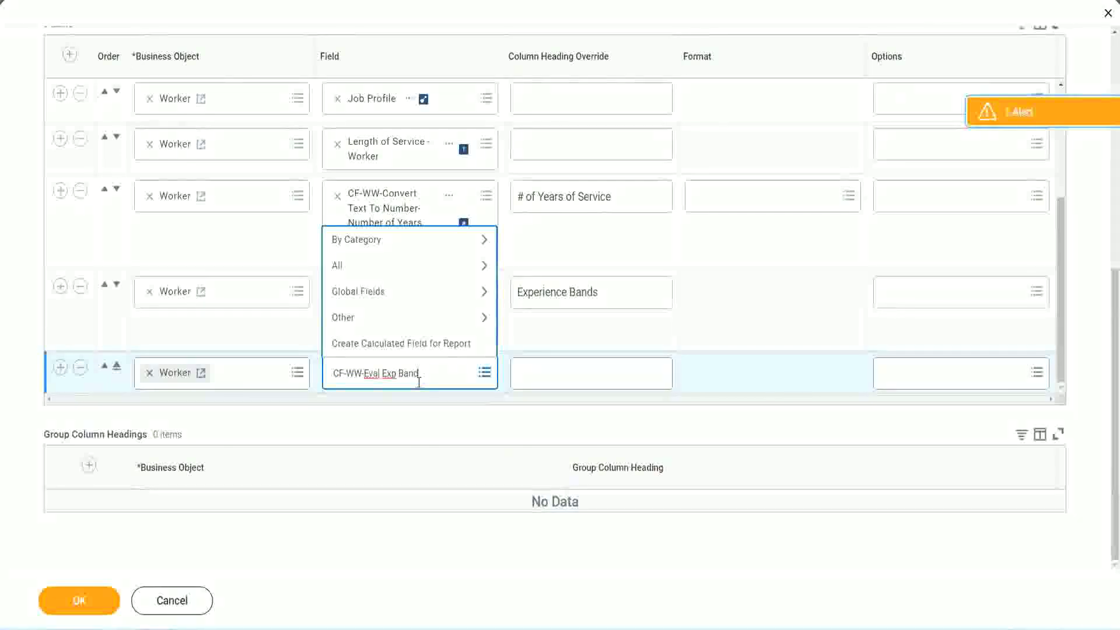
{"action": "key", "text": "Return"}
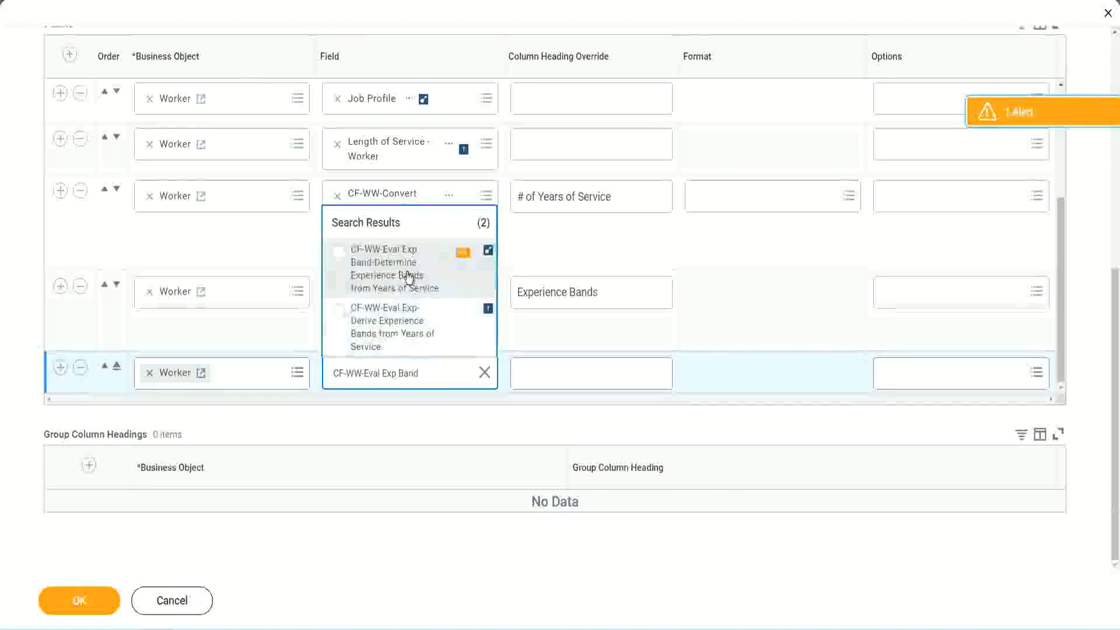
{"action": "left_click", "coordinate": [408, 277]}
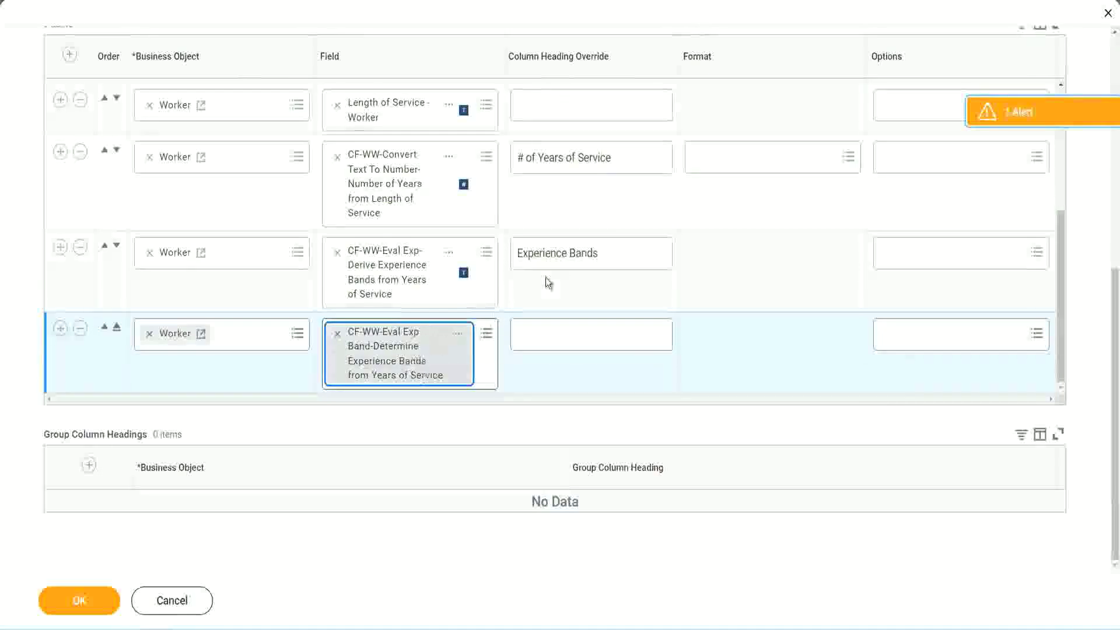
Step: Head the new column 'Experience Bands (Eval Exp Bands)', then save the report changes and run it
{"action": "left_click", "coordinate": [615, 253]}
{"action": "key", "text": "ctrl+c"}
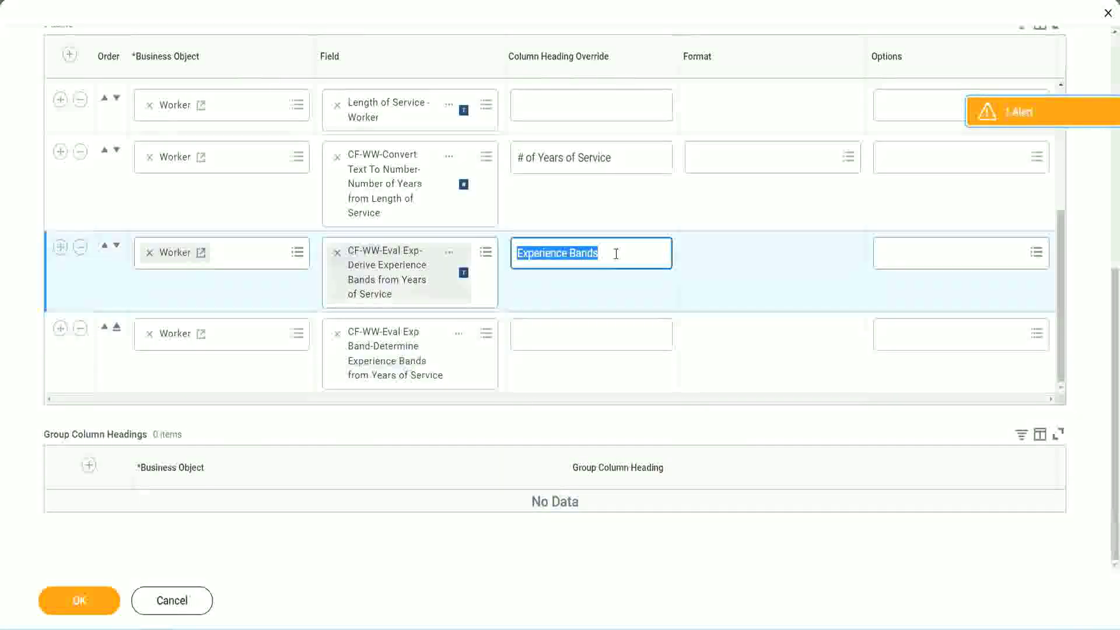
{"action": "left_click", "coordinate": [543, 333]}
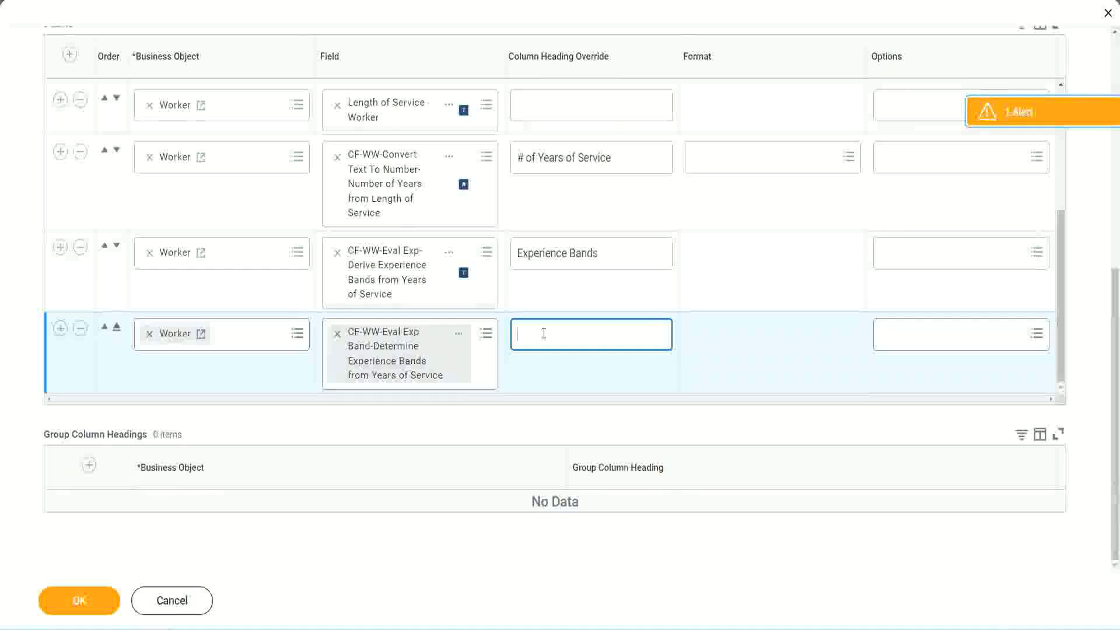
{"action": "key", "text": "ctrl+v"}
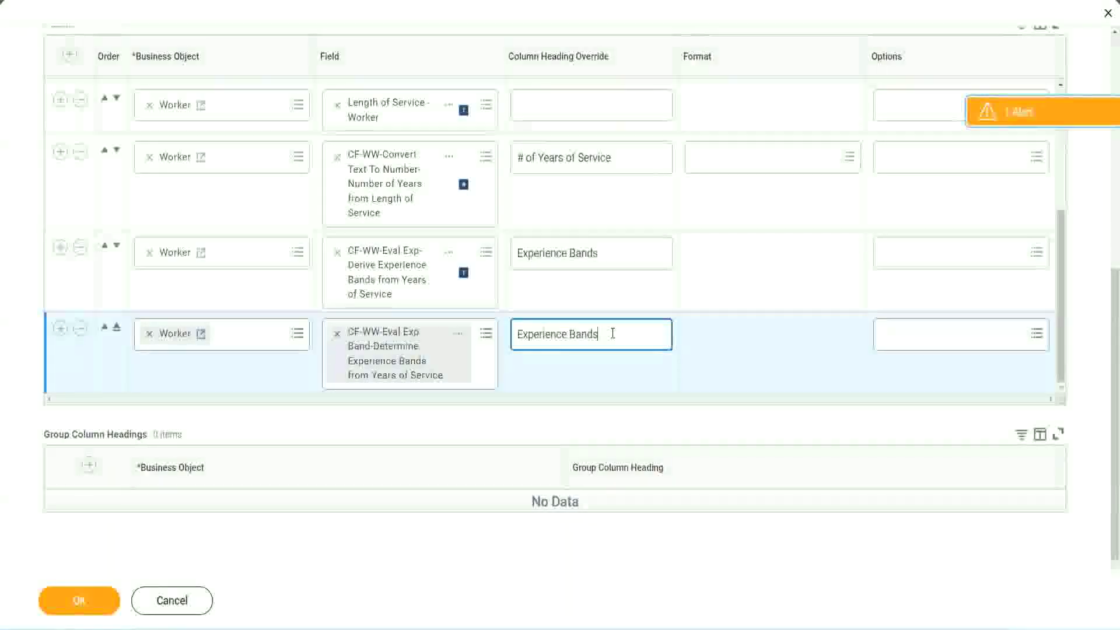
{"action": "type", "text": "("}
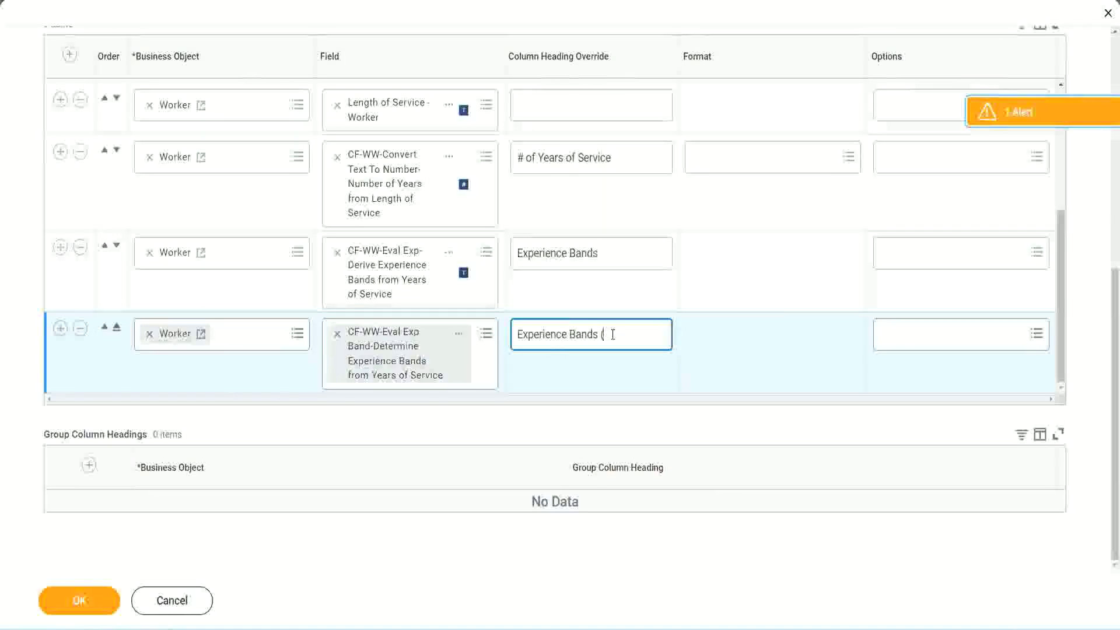
{"action": "type", "text": "Eval Exp"}
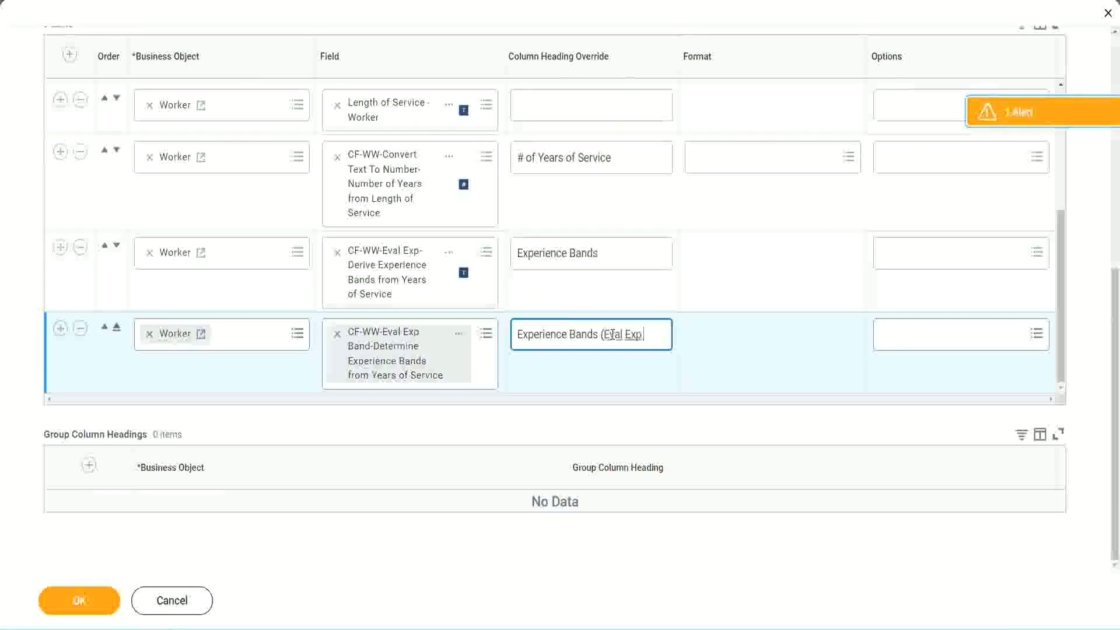
{"action": "type", "text": " Bands)"}
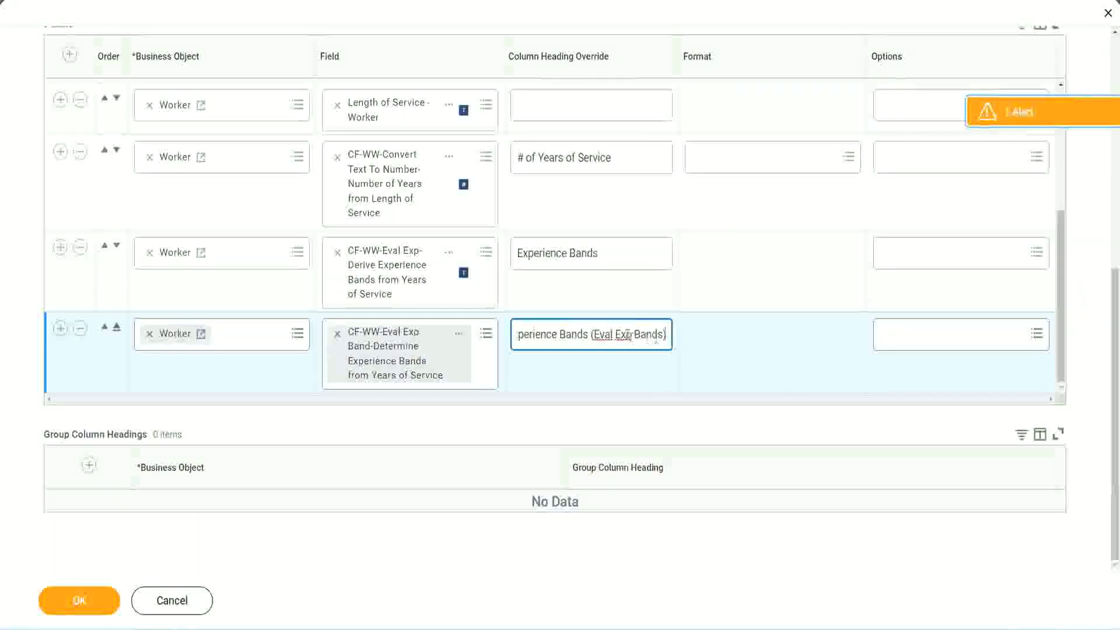
{"action": "double_click", "coordinate": [624, 334]}
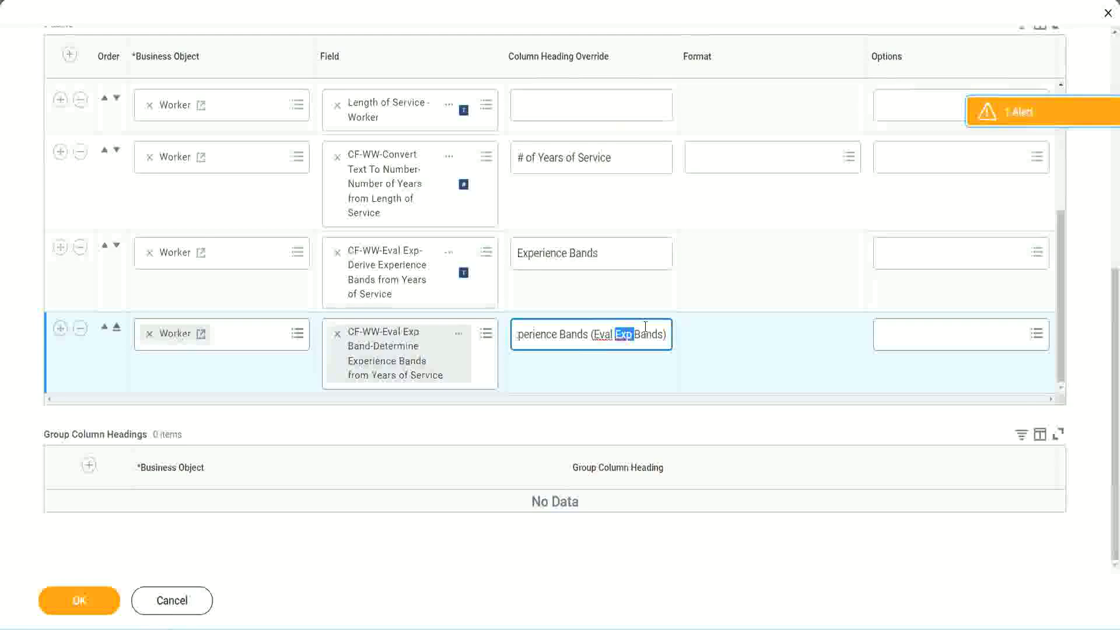
{"action": "left_click", "coordinate": [645, 327]}
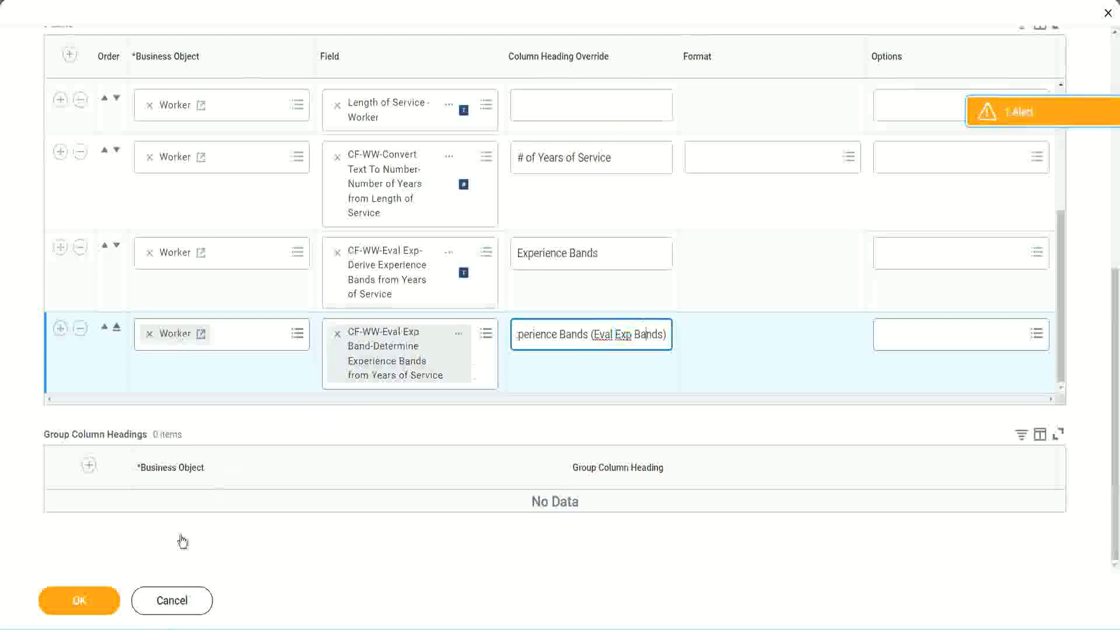
{"action": "left_click", "coordinate": [81, 602]}
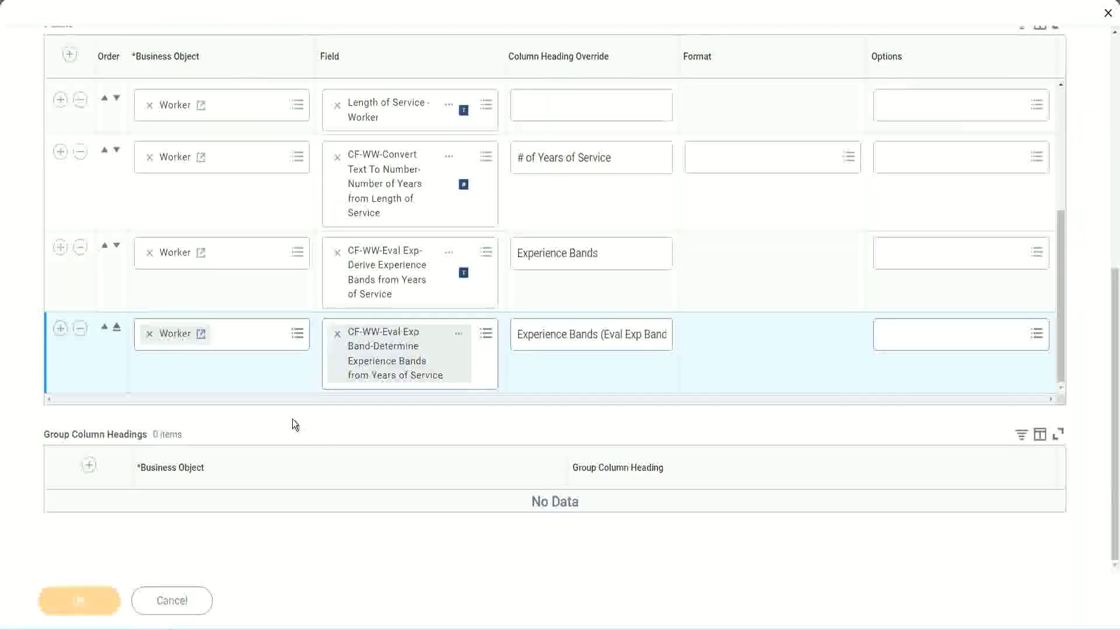
{"action": "left_click", "coordinate": [122, 593]}
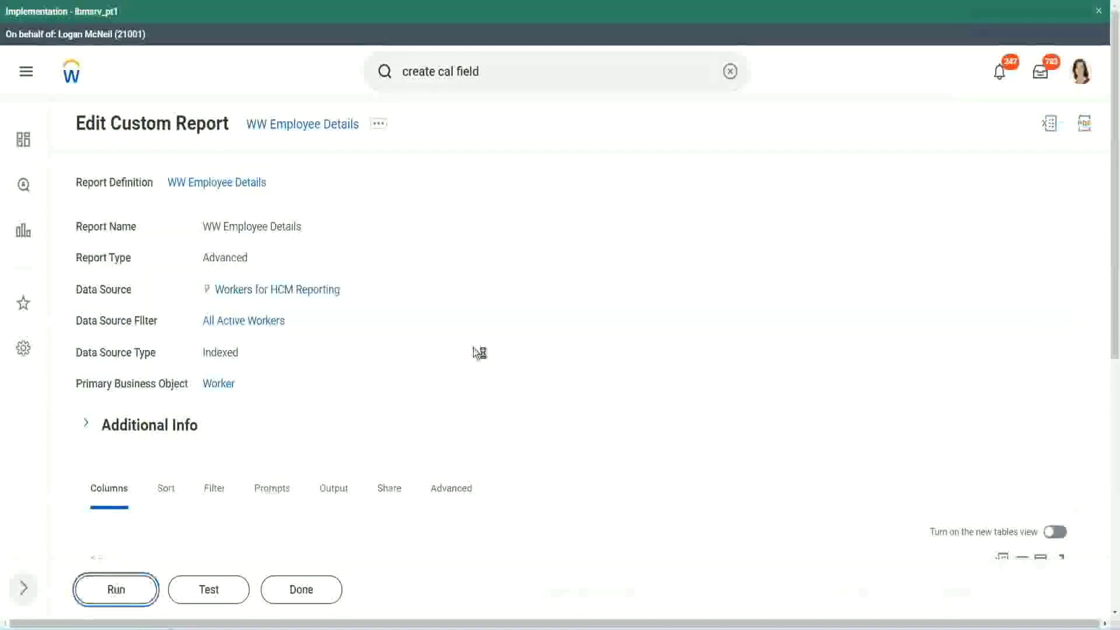